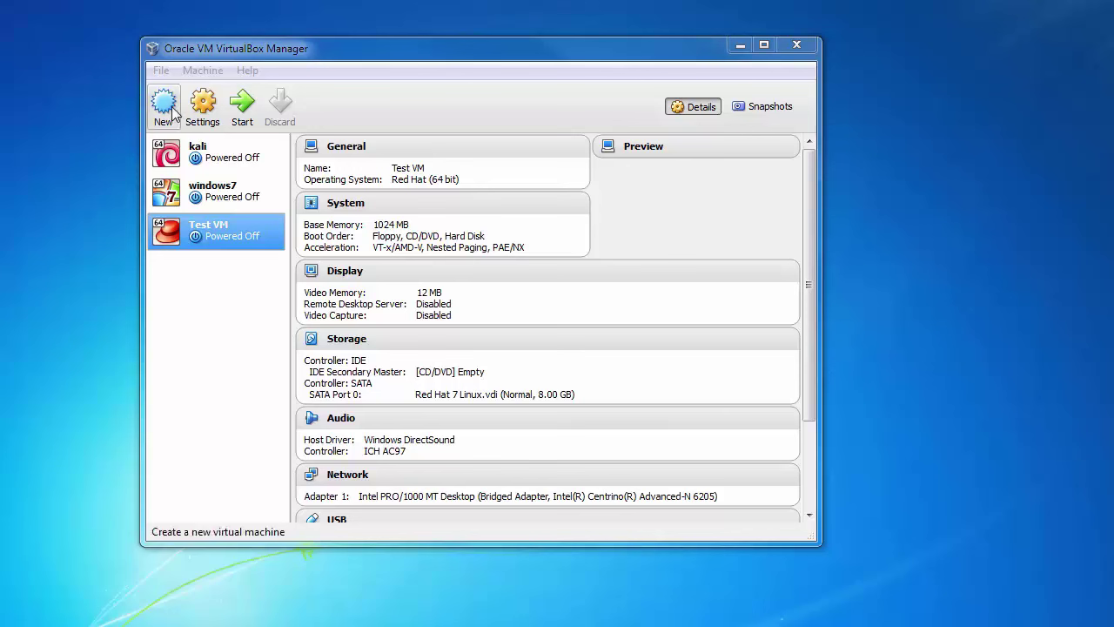
# - Look over the File and Machine menus without choosing a command
pyautogui.click(161, 72)
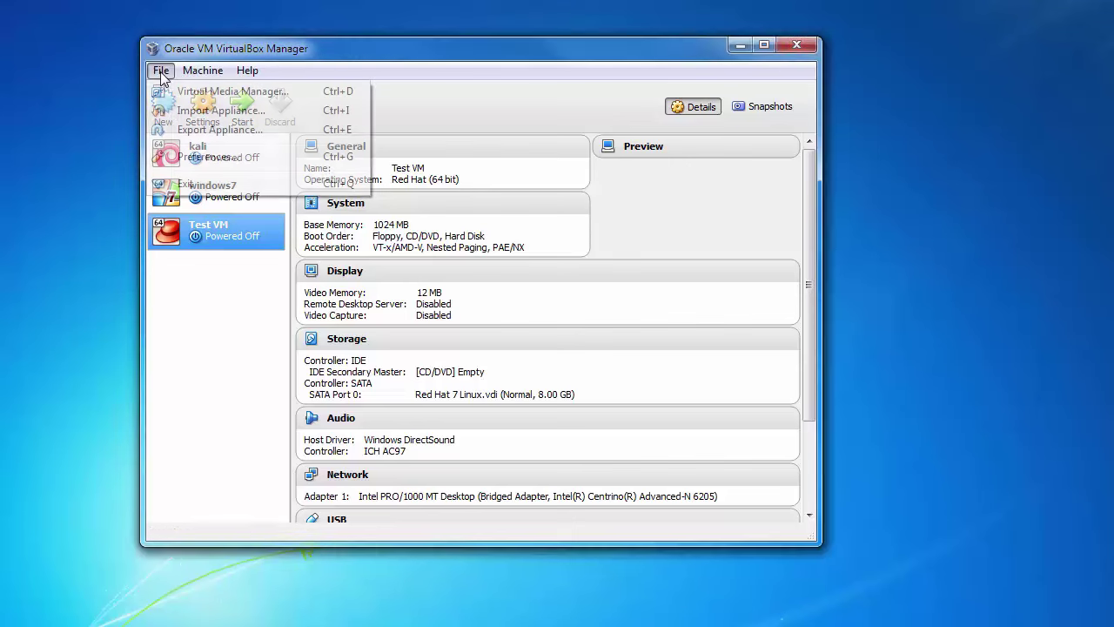
pyautogui.moveTo(202, 73)
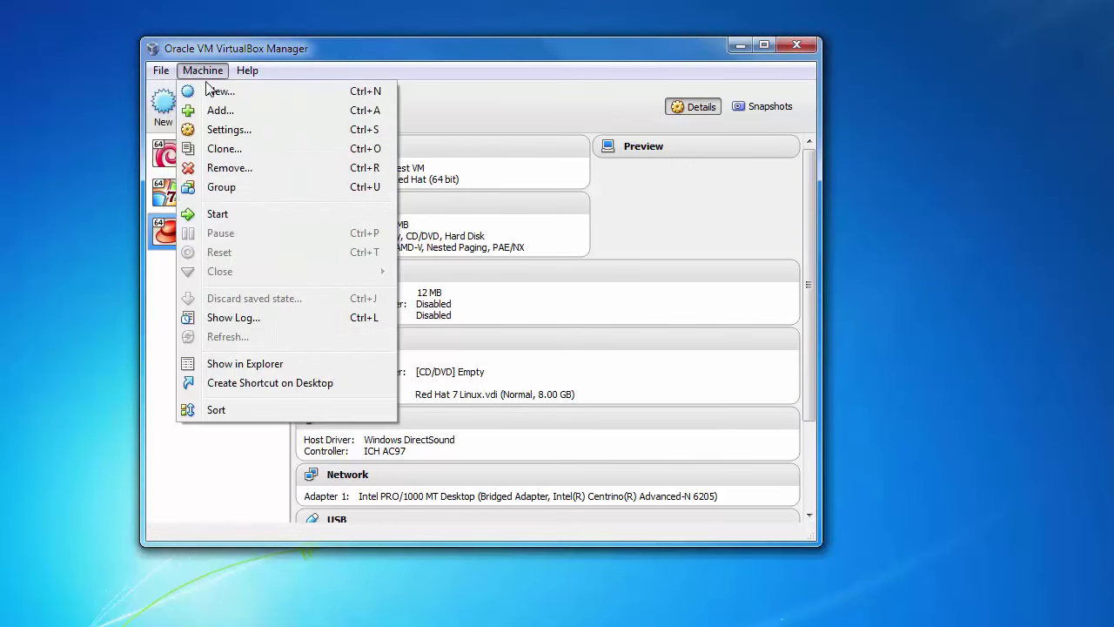
pyautogui.click(170, 105)
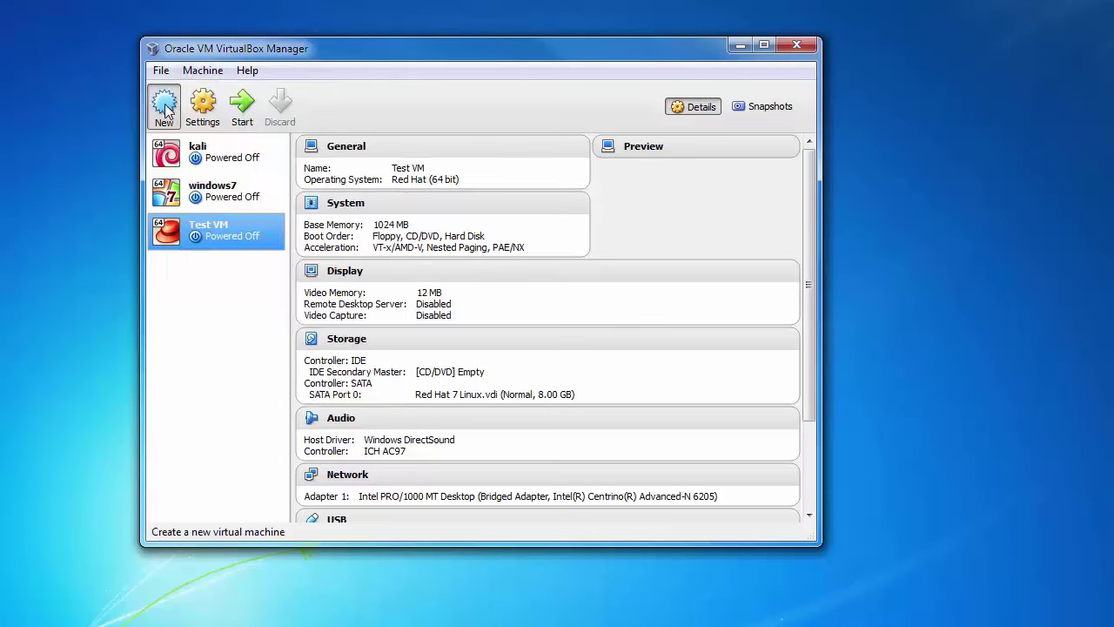
# - Start a new machine named RedHat7 with type Linux and version Red Hat (64 bit)
pyautogui.click(167, 106)
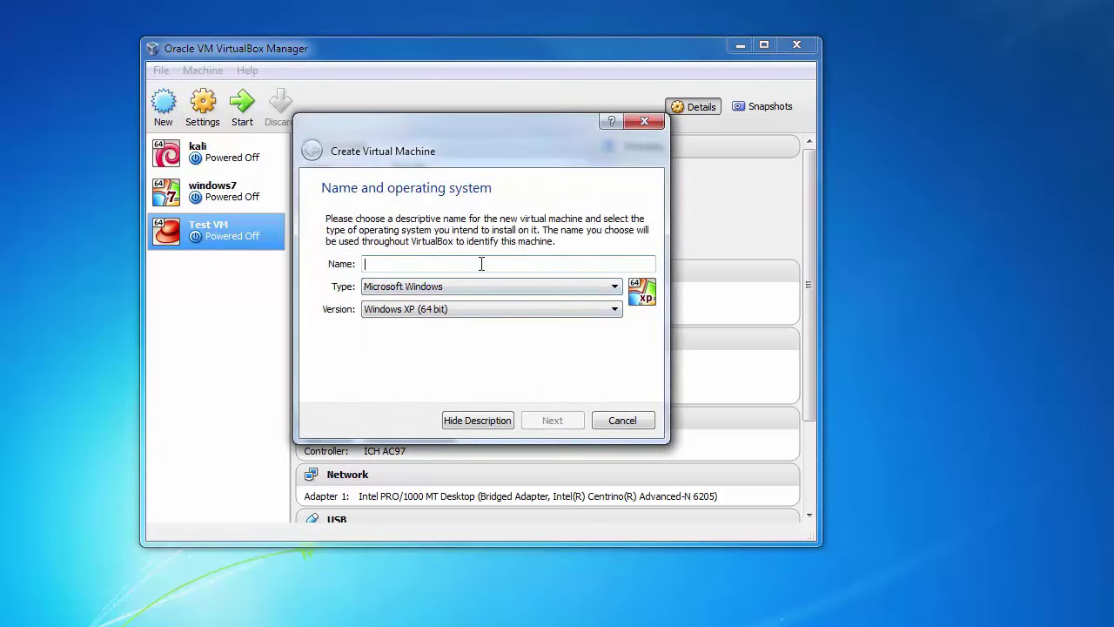
pyautogui.write('Red')
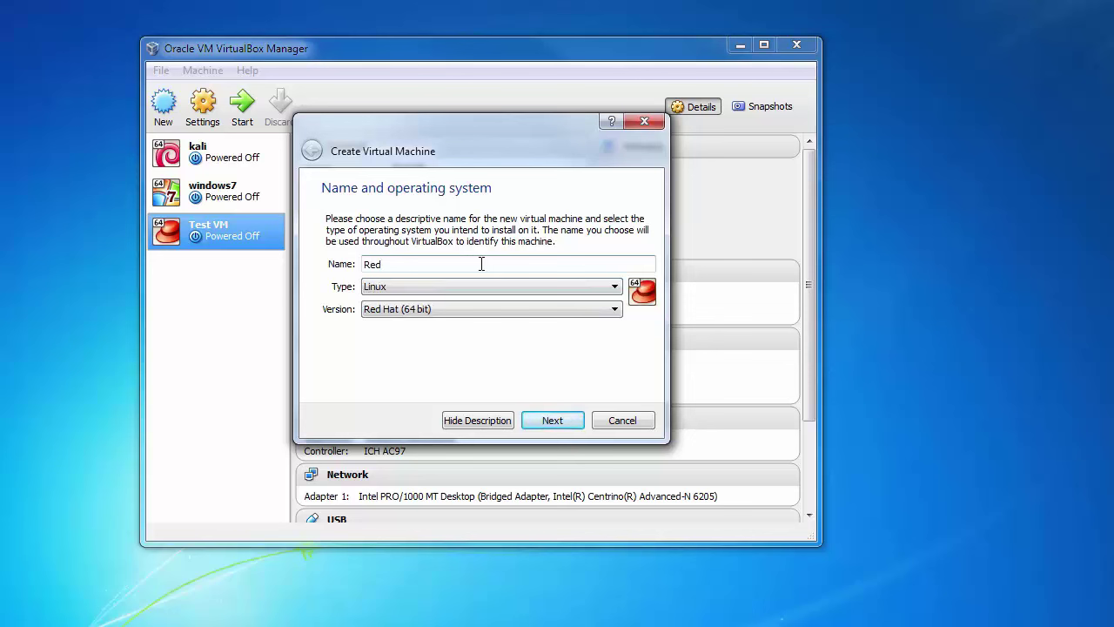
pyautogui.write('Hat7')
pyautogui.click(496, 291)
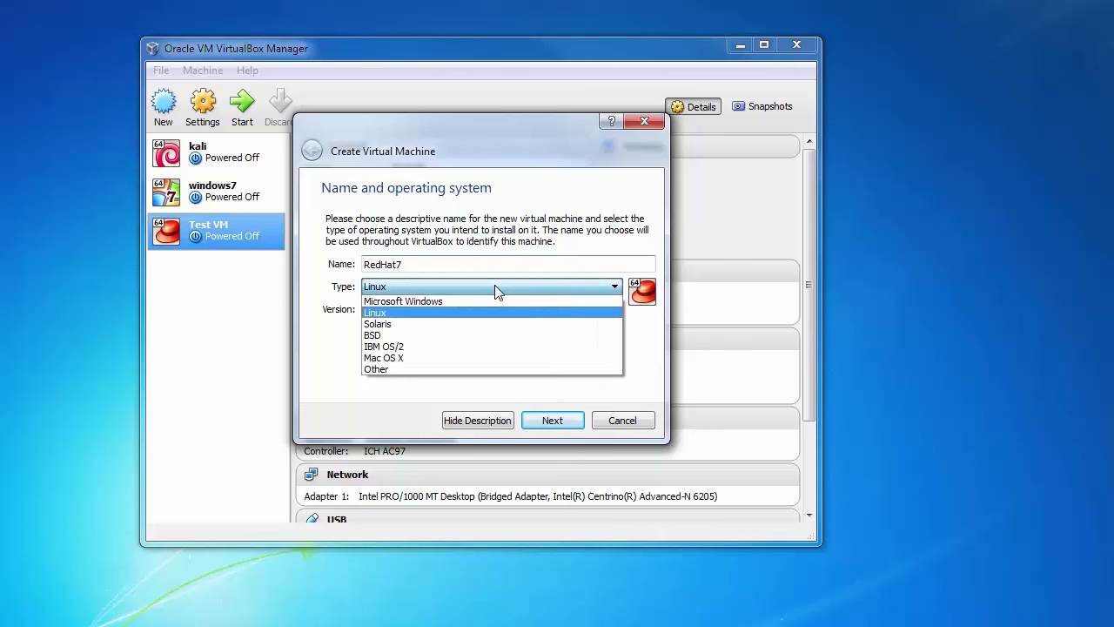
pyautogui.click(434, 319)
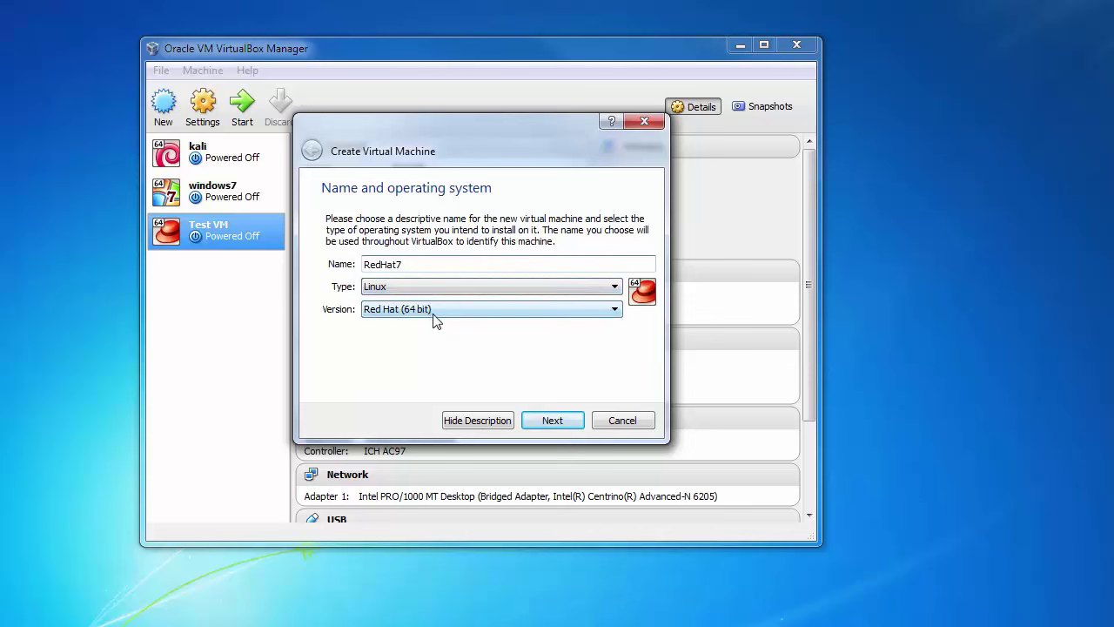
pyautogui.click(460, 318)
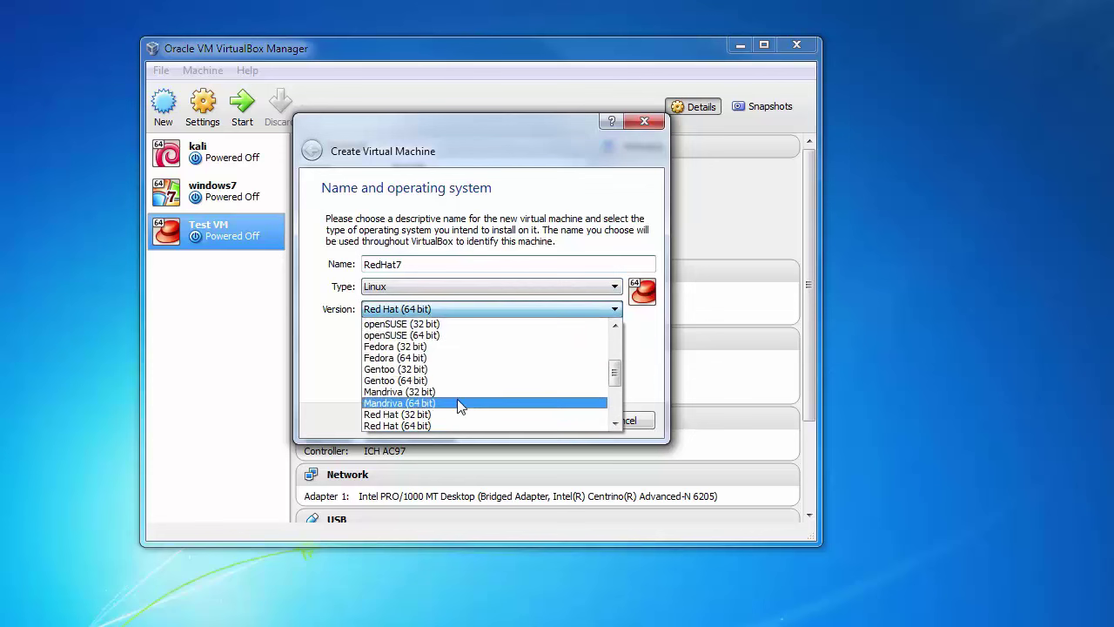
pyautogui.click(442, 427)
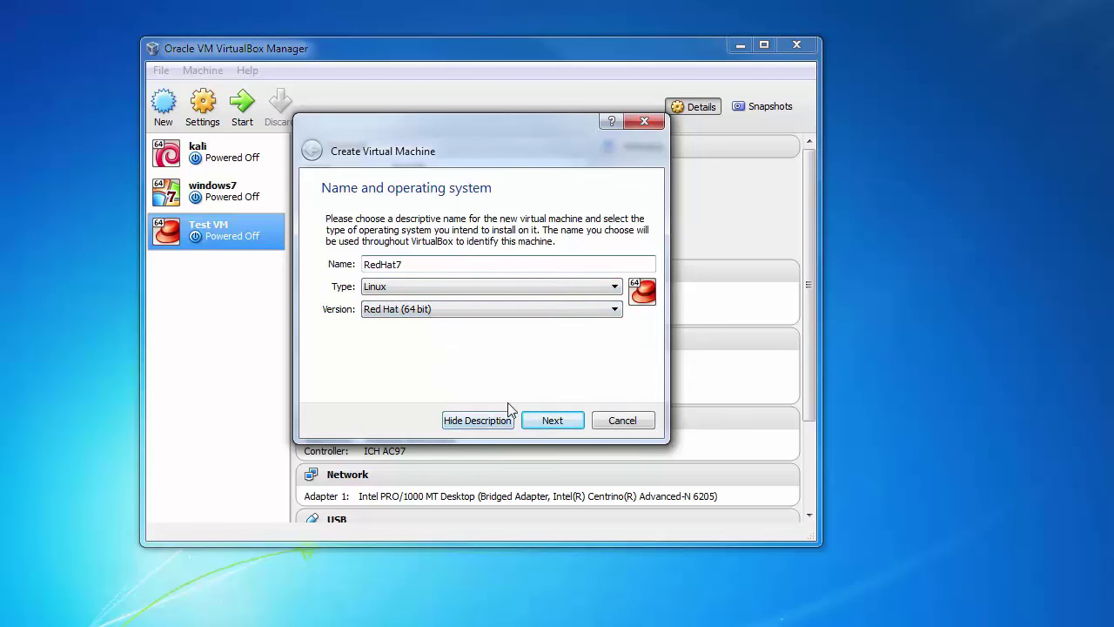
pyautogui.click(547, 423)
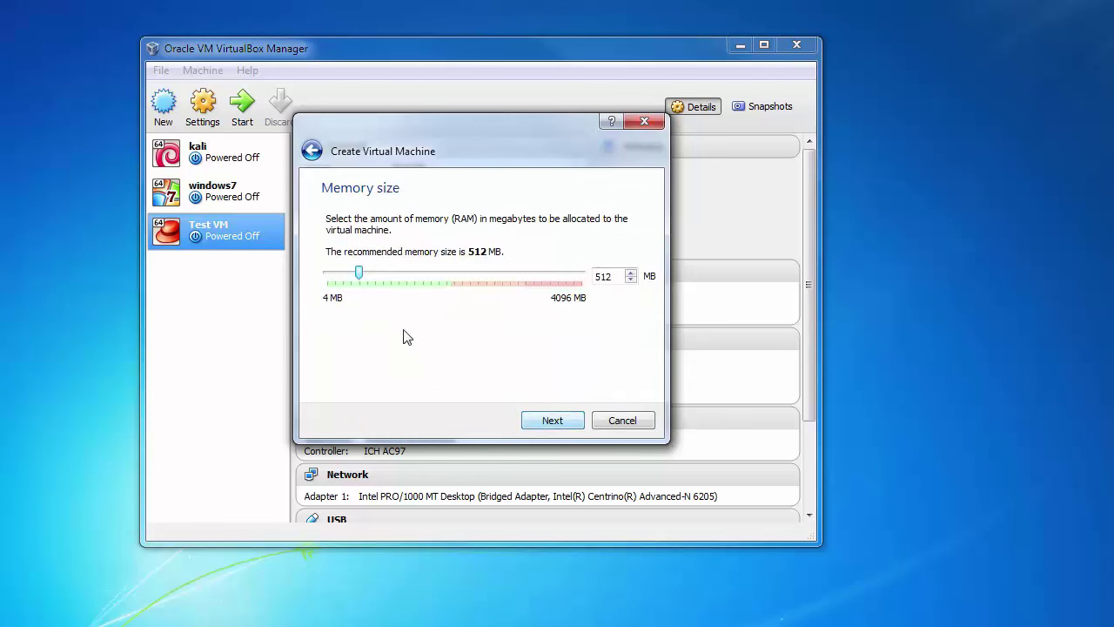
# - Give RedHat7 1024 MB of memory and create a new virtual hard drive
pyautogui.moveTo(359, 275); pyautogui.dragTo(391, 280)
pyautogui.click(554, 421)
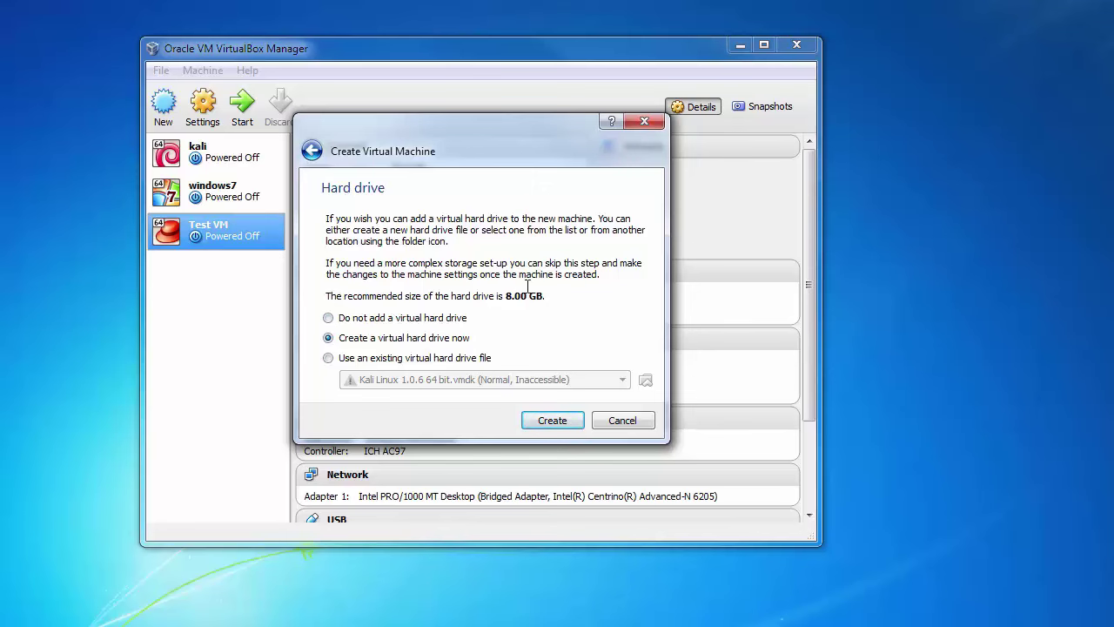
pyautogui.click(567, 423)
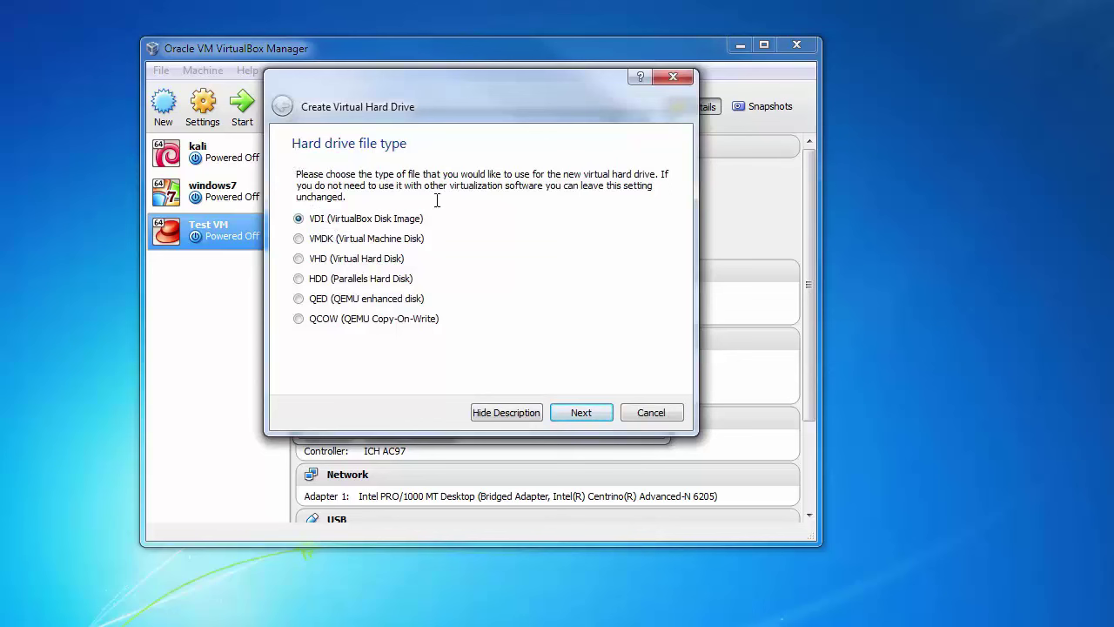
# - Create the RedHat7 disk as a dynamically allocated 8.18 GB VDI
pyautogui.click(579, 414)
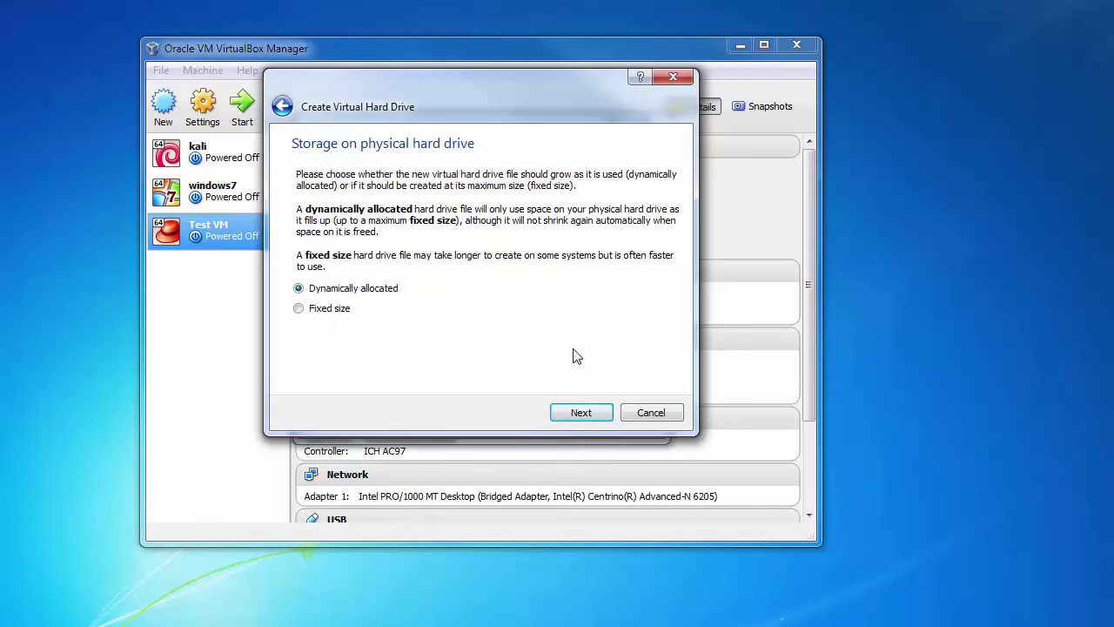
pyautogui.click(584, 411)
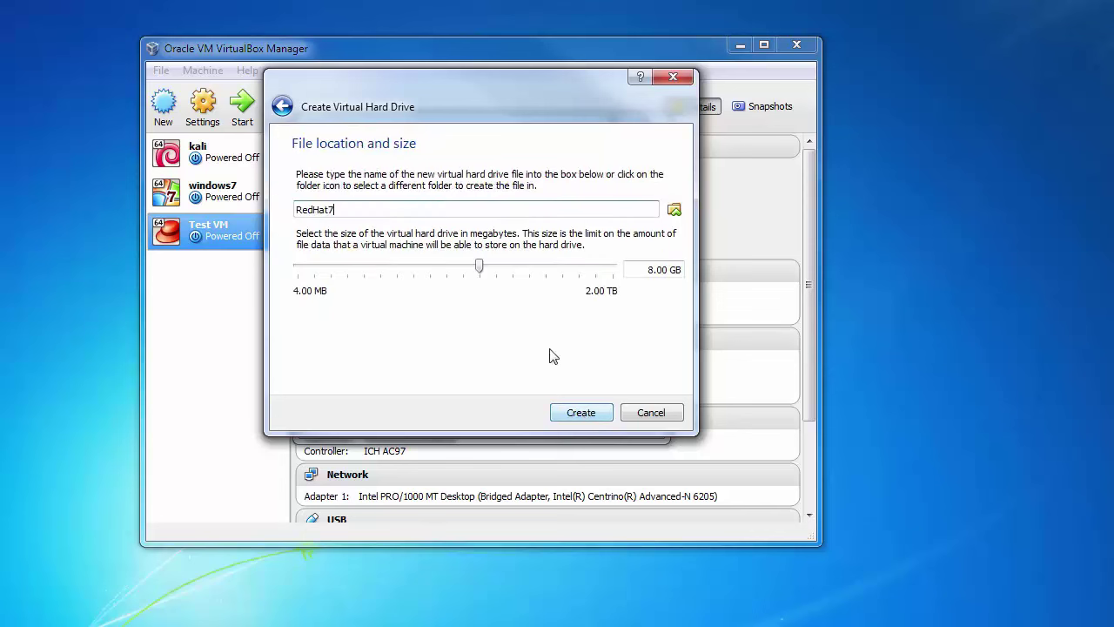
pyautogui.moveTo(480, 269)
pyautogui.mouseDown()
pyautogui.moveTo(490, 273)
pyautogui.moveTo(482, 286)
pyautogui.moveTo(517, 290)
pyautogui.moveTo(463, 292)
pyautogui.moveTo(497, 289)
pyautogui.moveTo(480, 291)
pyautogui.moveTo(484, 269)
pyautogui.mouseUp()
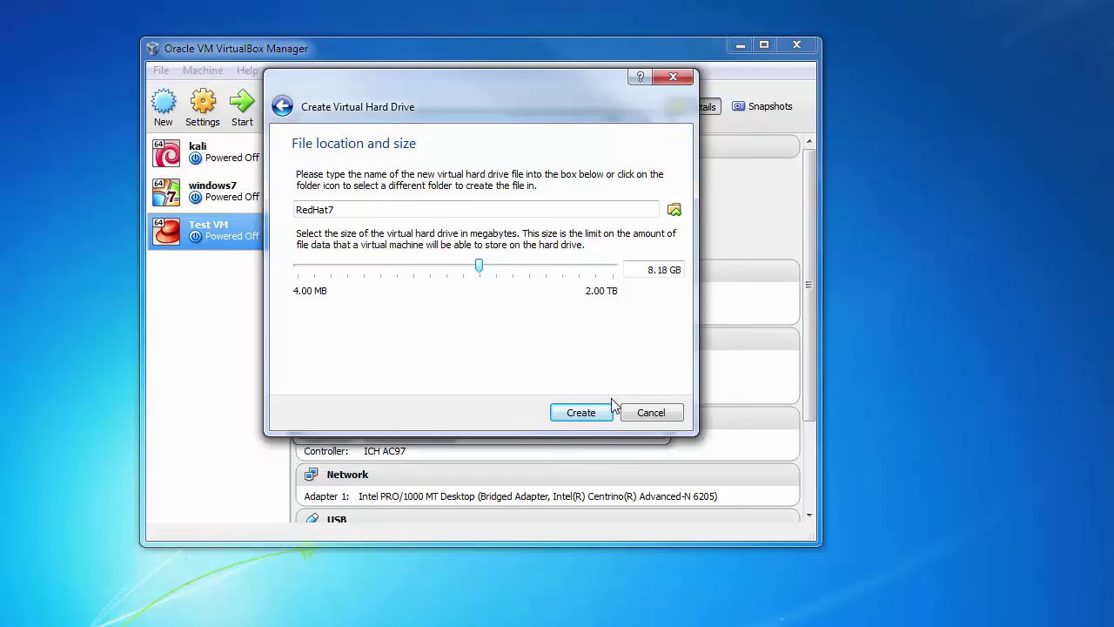
pyautogui.click(581, 414)
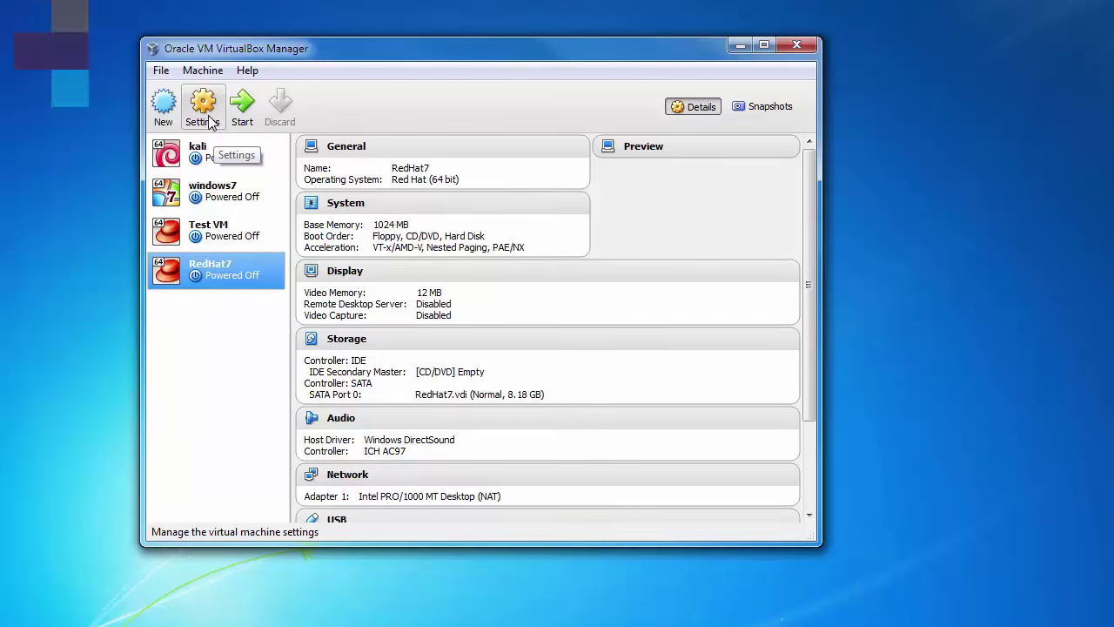
# - Insert rhel-server-7.1-x86_64-dvd.iso into RedHat7's empty IDE CD/DVD drive and save the settings
pyautogui.click(209, 122)
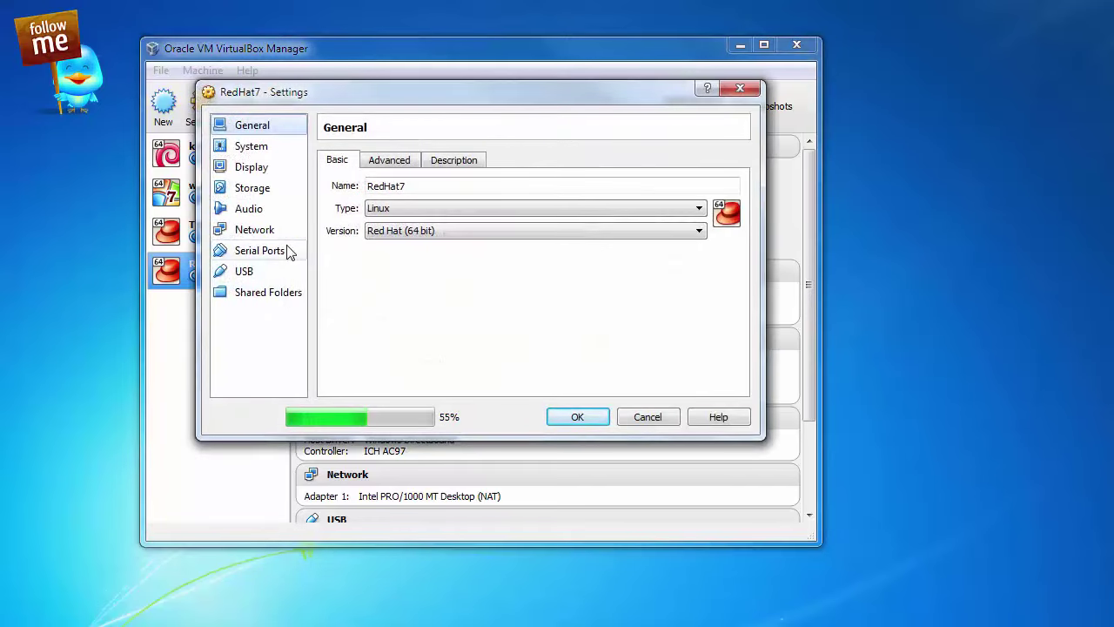
pyautogui.click(259, 195)
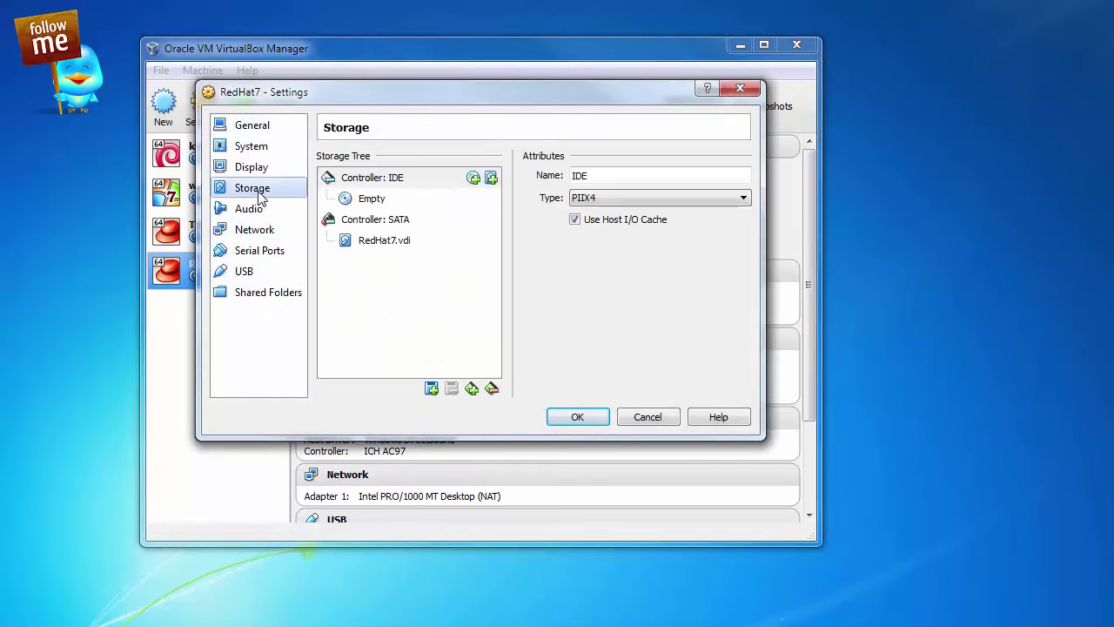
pyautogui.click(366, 200)
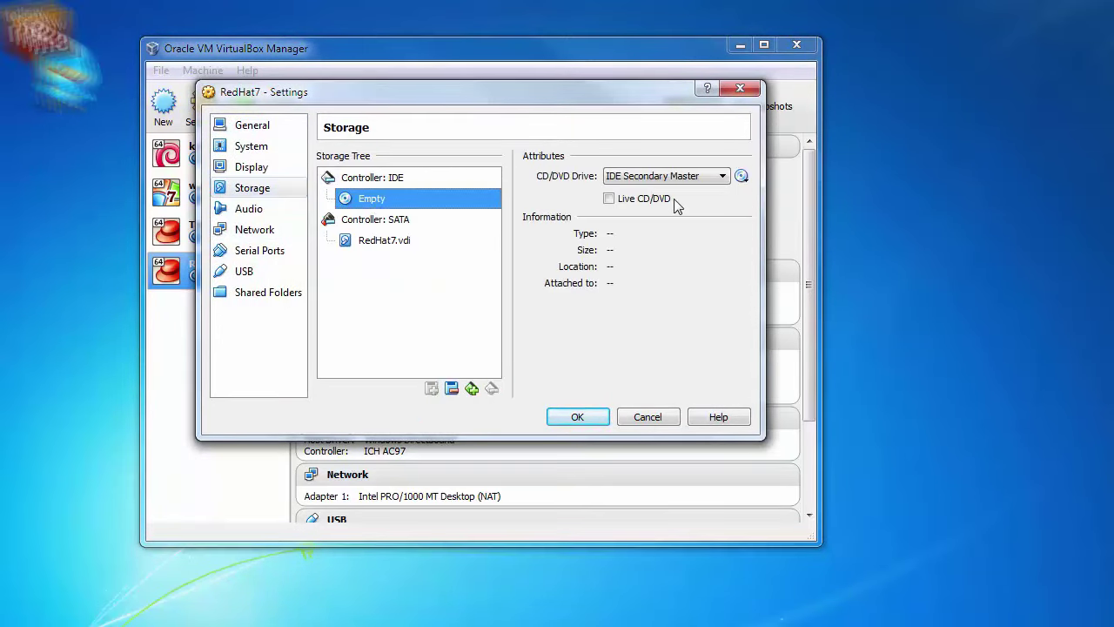
pyautogui.click(742, 178)
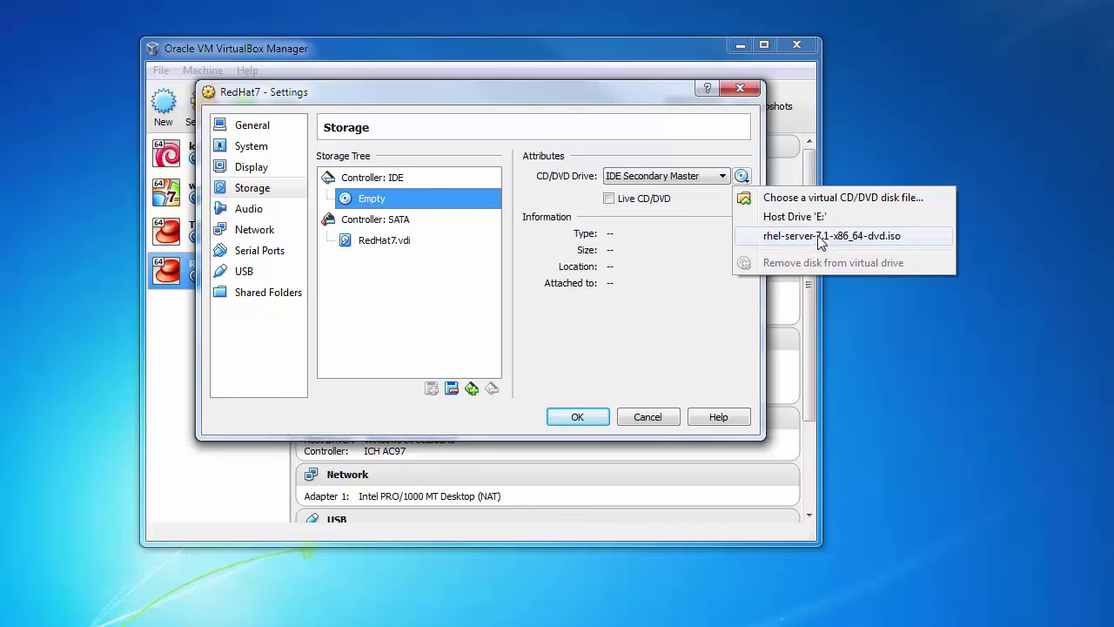
pyautogui.click(820, 235)
pyautogui.click(580, 420)
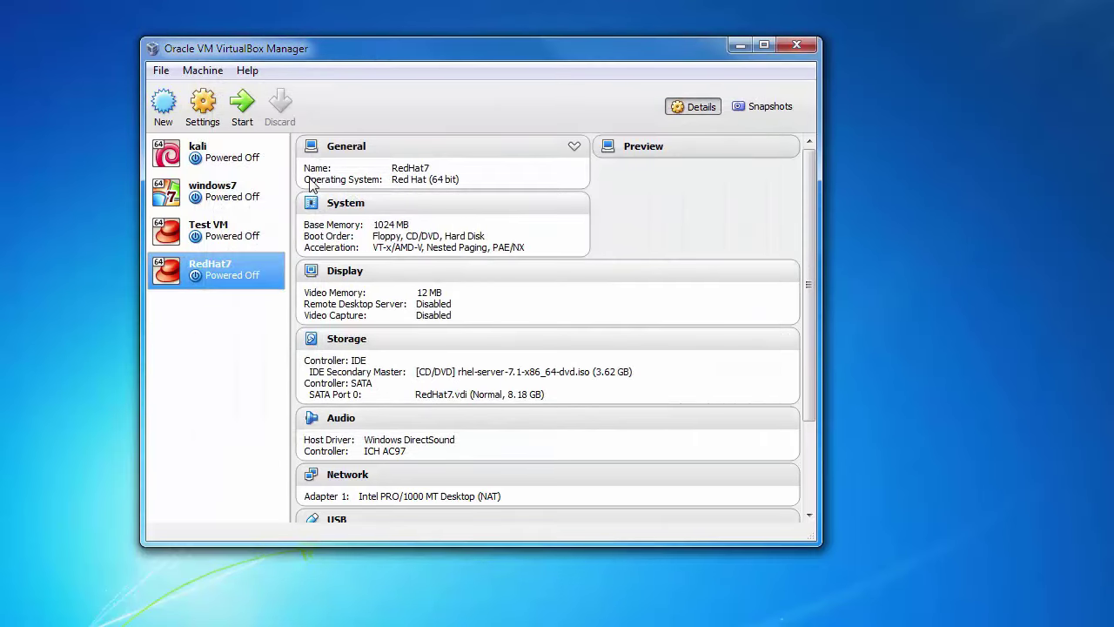
# - Start the RedHat7 machine and reposition its window
pyautogui.click(235, 105)
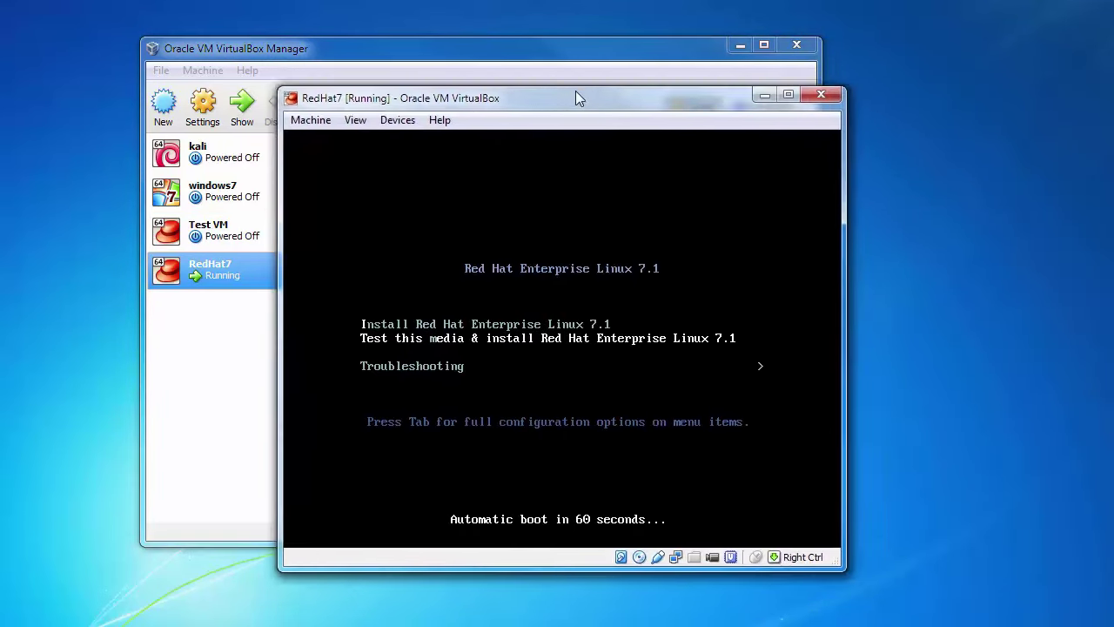
pyautogui.moveTo(576, 90); pyautogui.dragTo(569, 61)
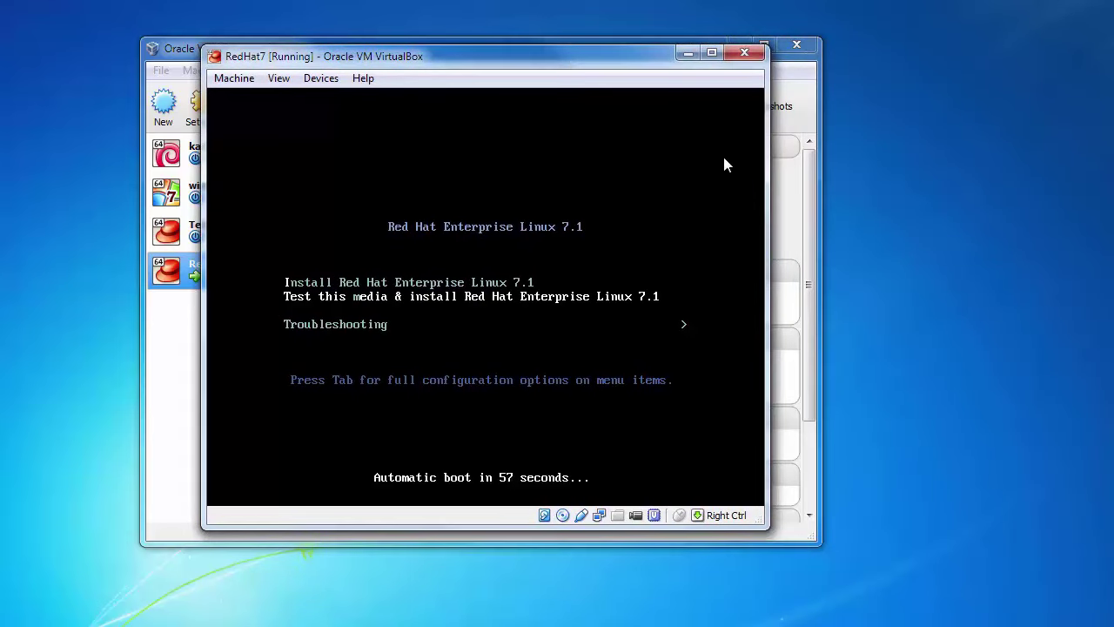
pyautogui.moveTo(770, 165); pyautogui.dragTo(788, 162)
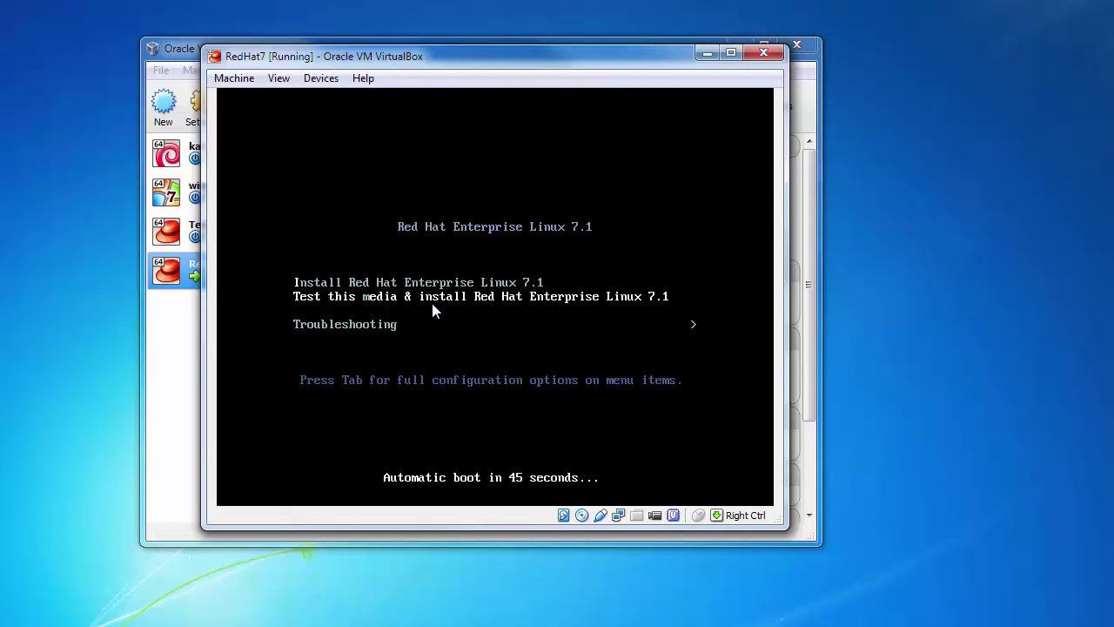
# - Boot the 'Install Red Hat Enterprise Linux 7.1' entry instead of the media test
pyautogui.press('Up')
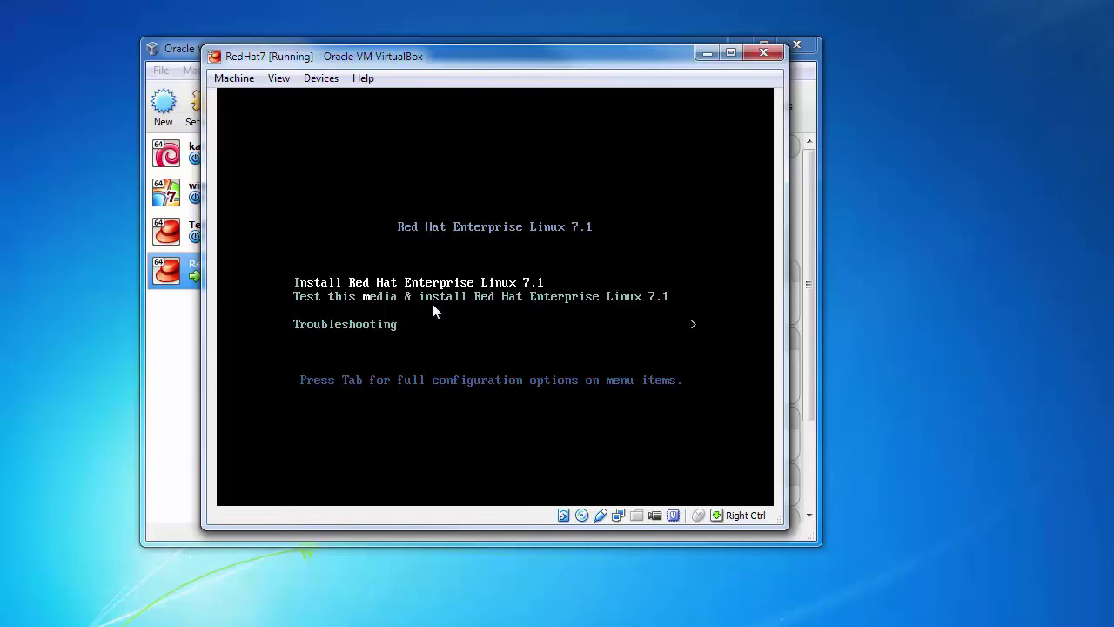
pyautogui.press('Return')
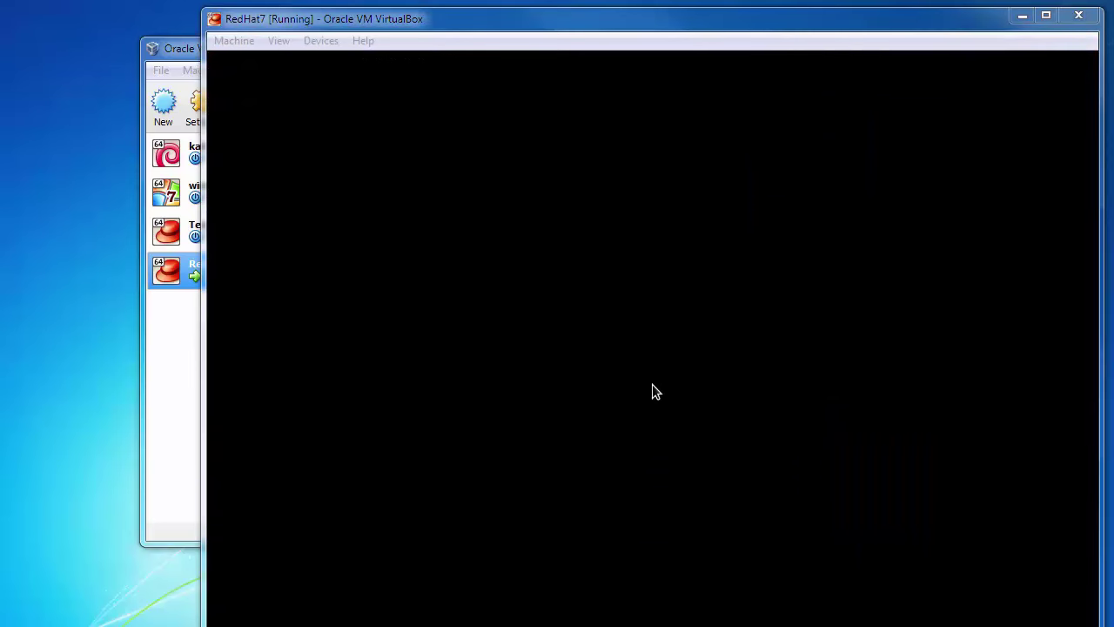
pyautogui.moveTo(470, 23); pyautogui.dragTo(442, 13)
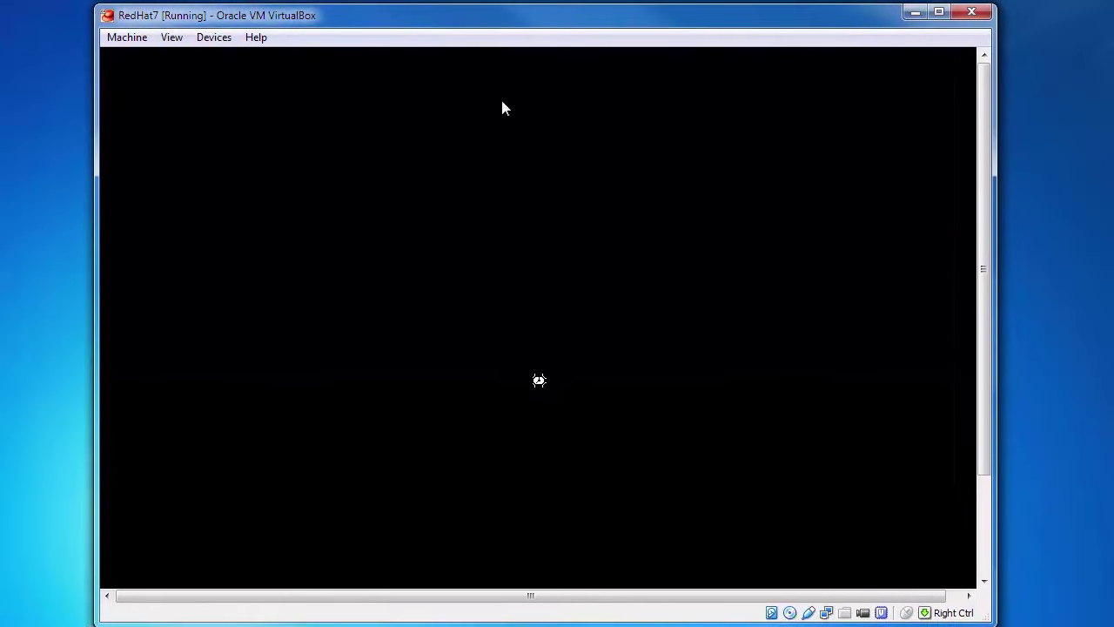
pyautogui.moveTo(982, 217)
pyautogui.mouseDown()
pyautogui.moveTo(988, 304)
pyautogui.moveTo(979, 228)
pyautogui.mouseUp()
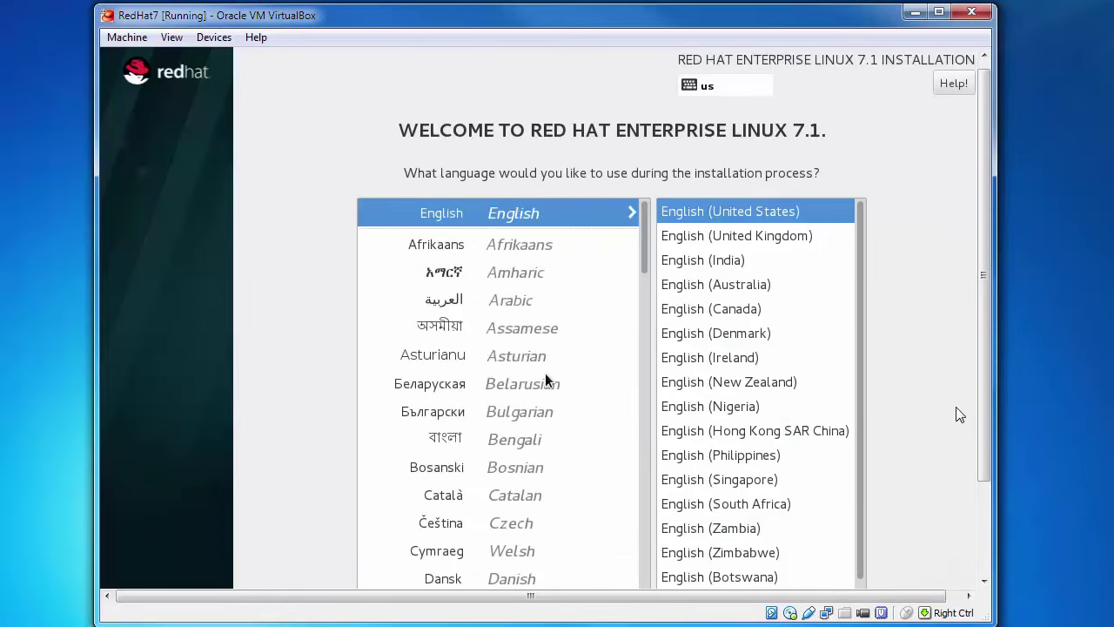
# - Choose English (United Kingdom) as the installer language and continue past the welcome screen
pyautogui.moveTo(988, 300); pyautogui.dragTo(986, 269)
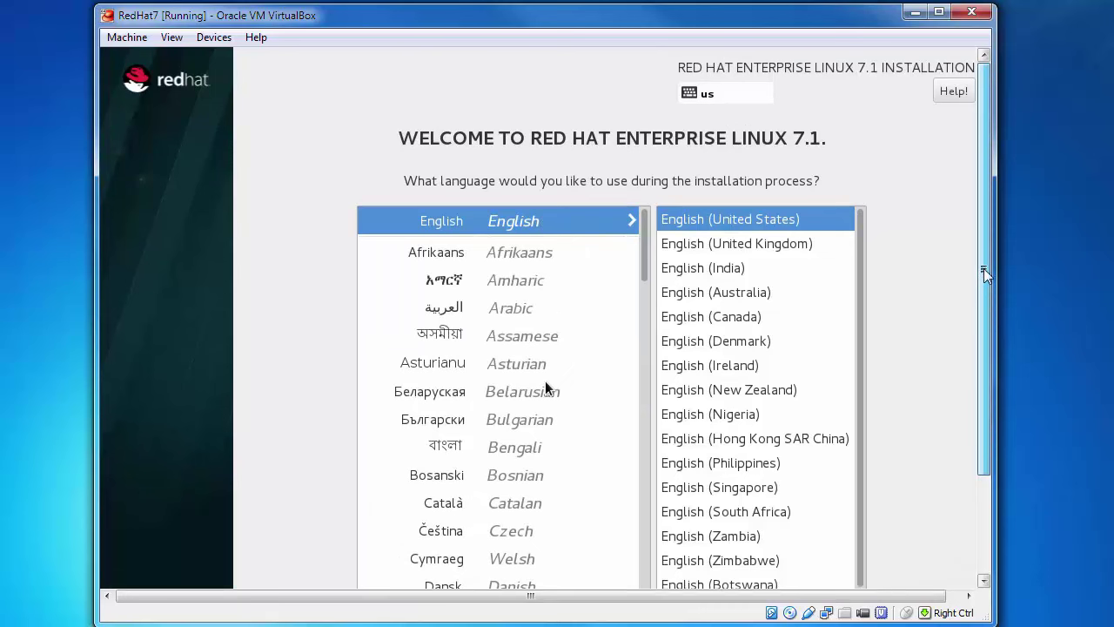
pyautogui.moveTo(983, 268); pyautogui.dragTo(990, 329)
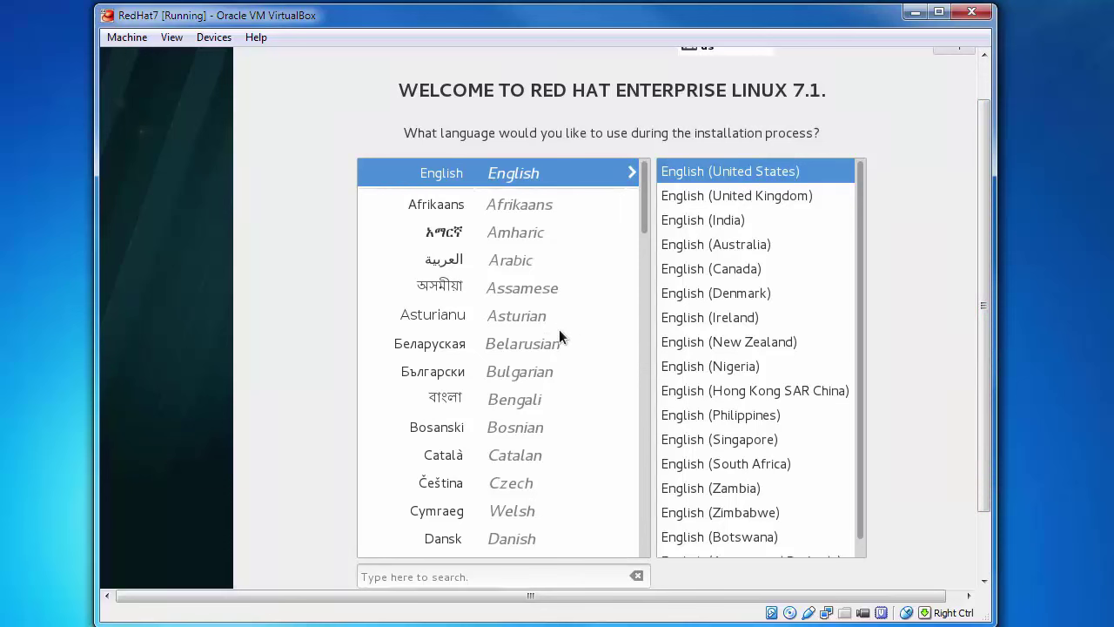
pyautogui.click(738, 193)
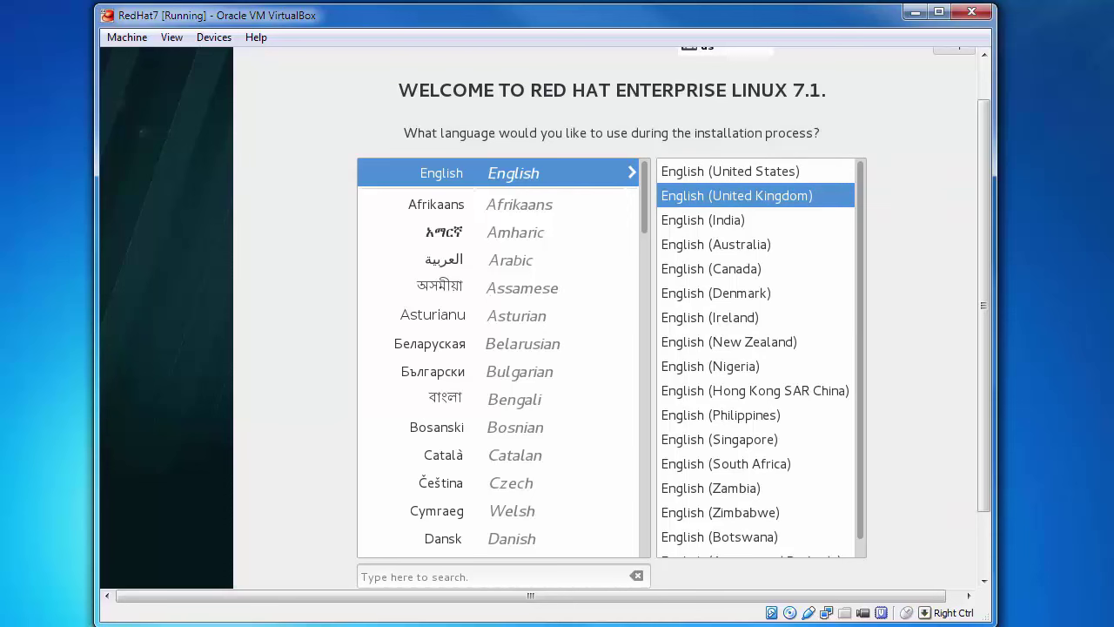
pyautogui.moveTo(987, 165); pyautogui.dragTo(999, 306)
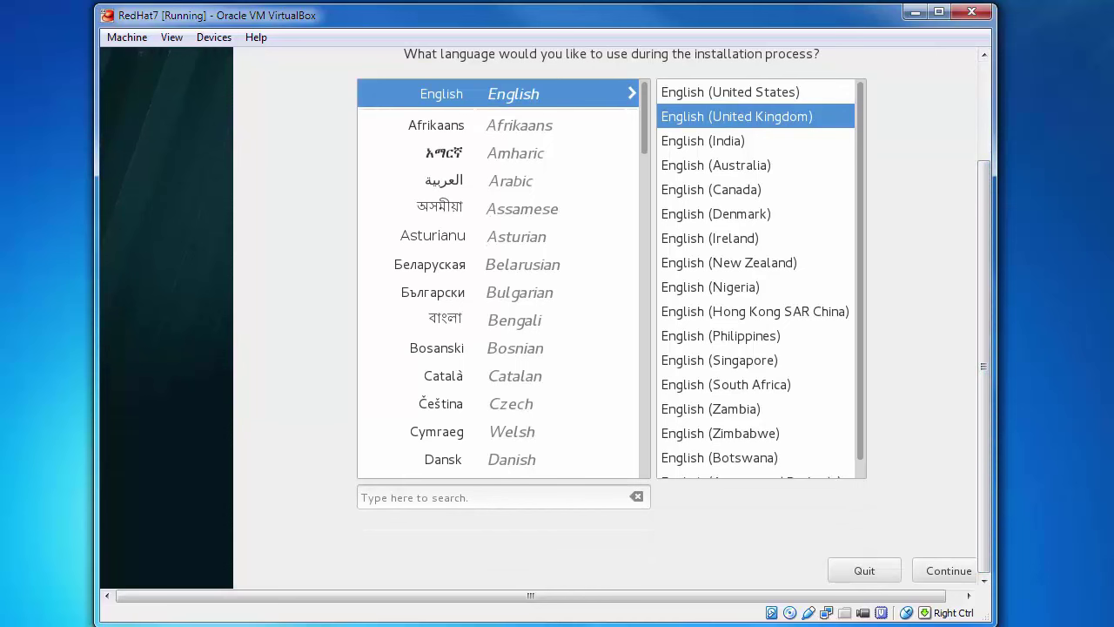
pyautogui.click(948, 567)
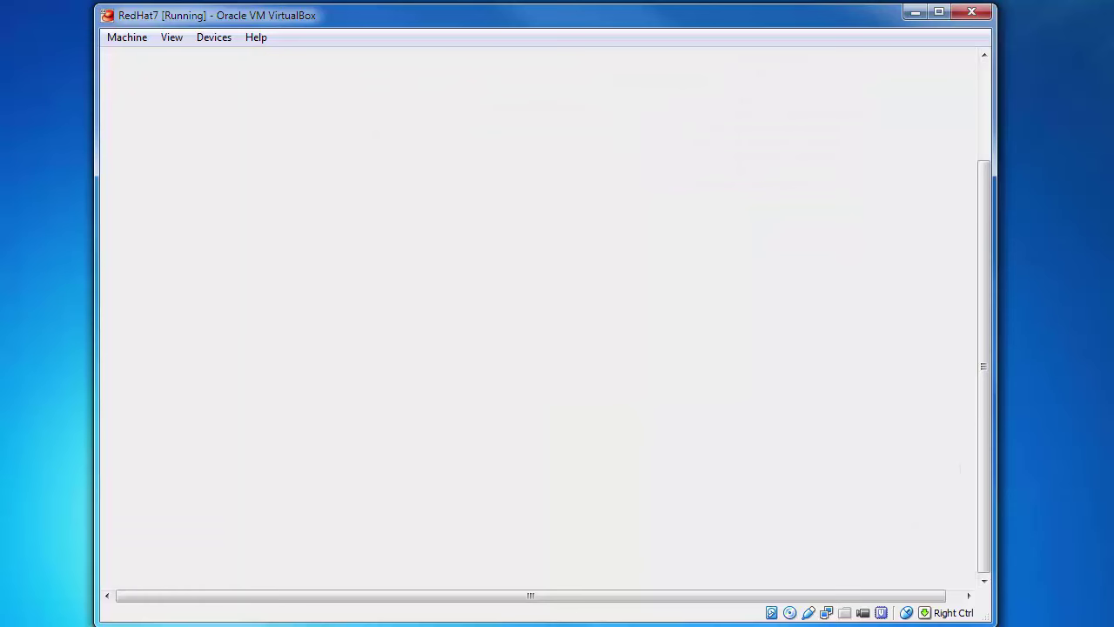
# - Widen the VM window and open the Installation Source page from the summary
pyautogui.moveTo(990, 423); pyautogui.dragTo(971, 221)
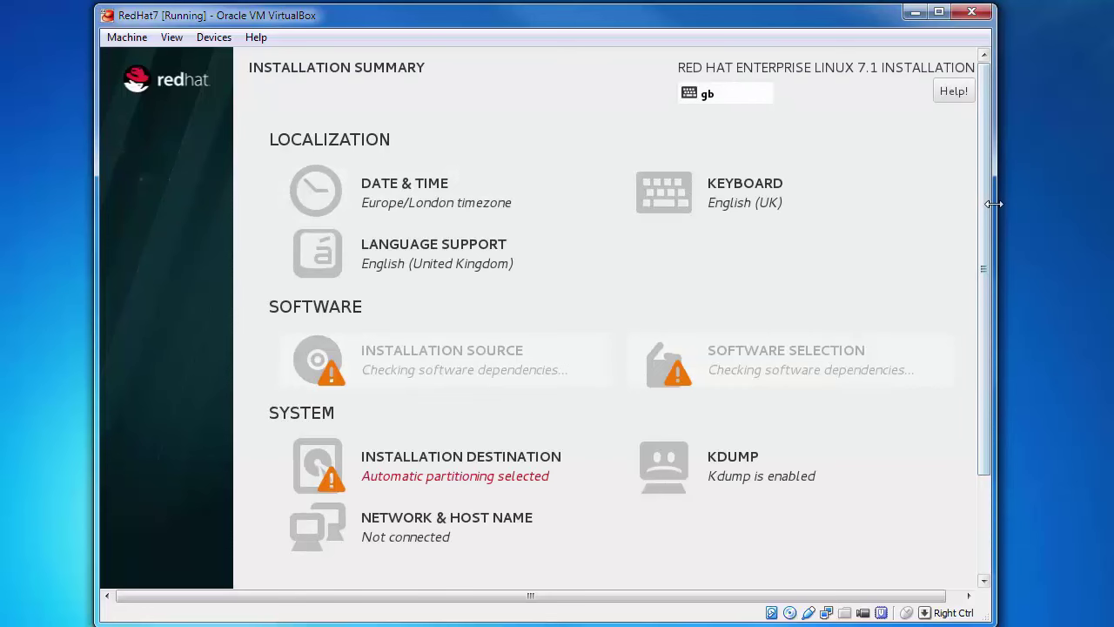
pyautogui.moveTo(996, 199); pyautogui.dragTo(1070, 199)
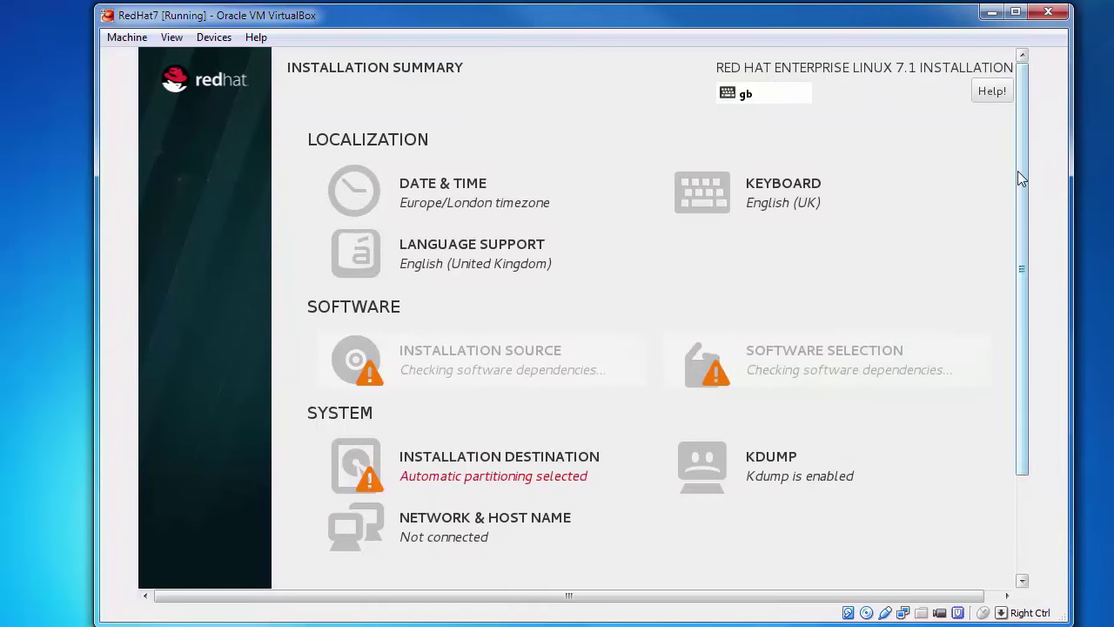
pyautogui.moveTo(1019, 159)
pyautogui.mouseDown()
pyautogui.moveTo(1024, 300)
pyautogui.moveTo(1023, 156)
pyautogui.mouseUp()
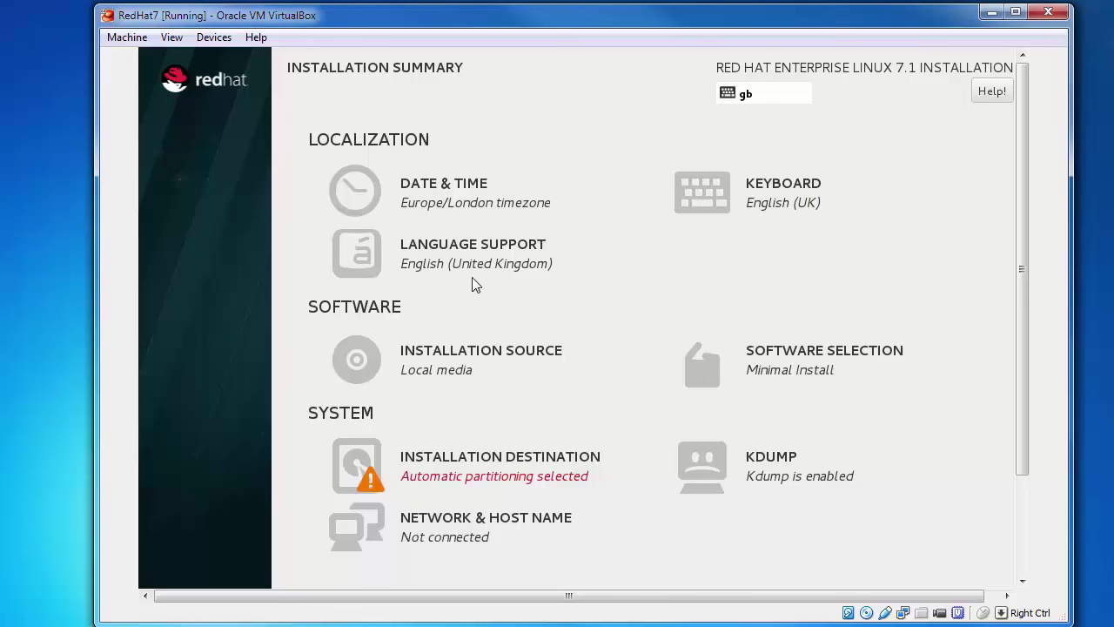
pyautogui.click(437, 371)
pyautogui.click(385, 385)
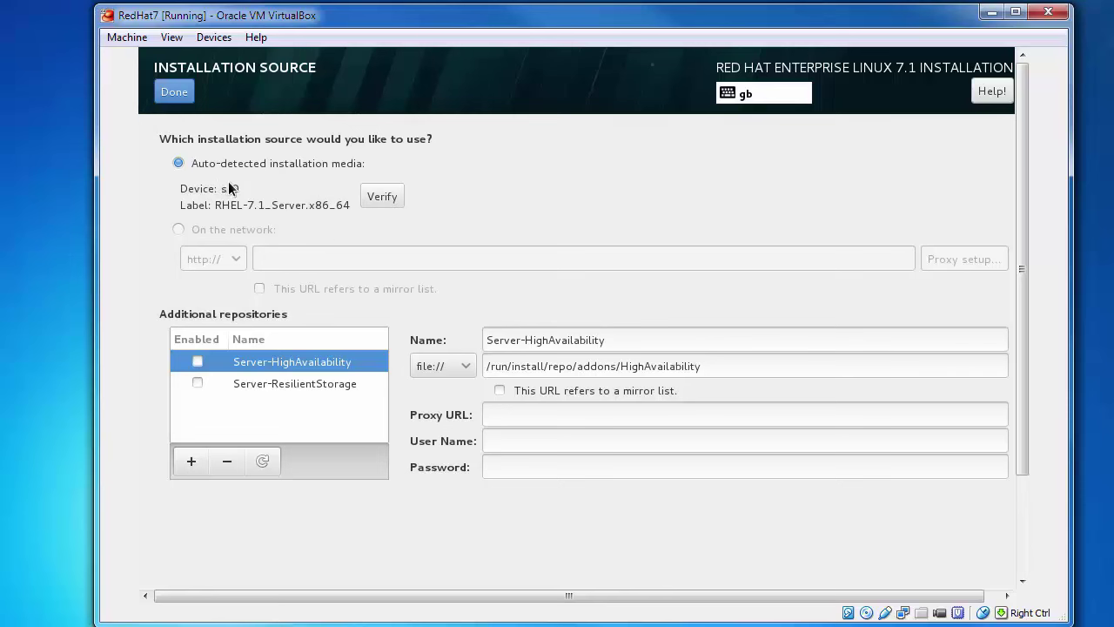
# - Accept the auto-detected local media source and go to Software Selection
pyautogui.click(172, 92)
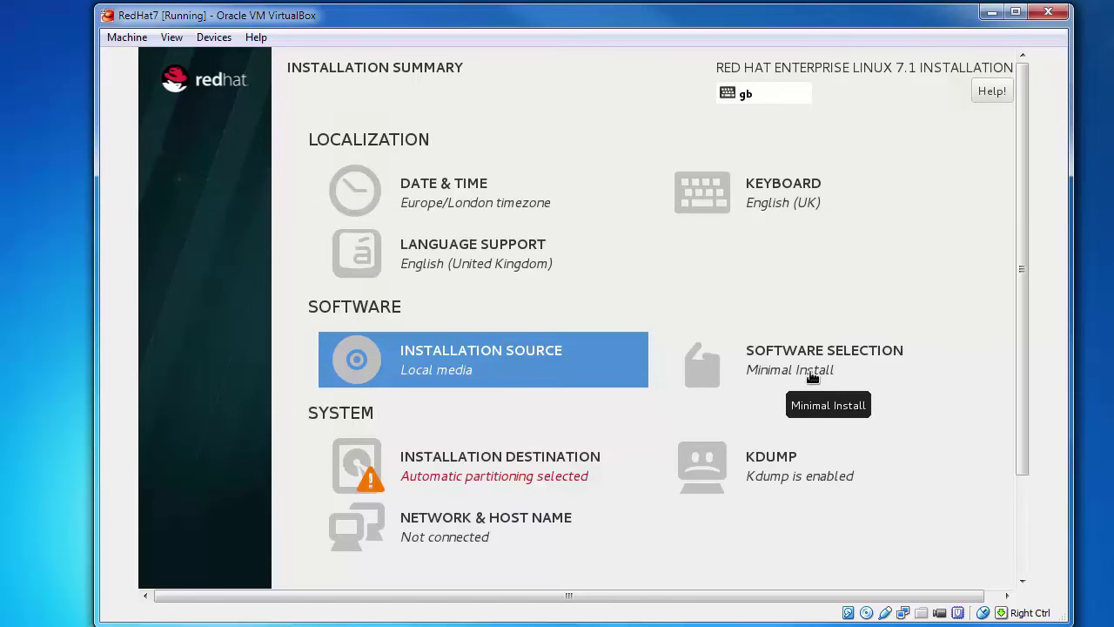
pyautogui.click(812, 375)
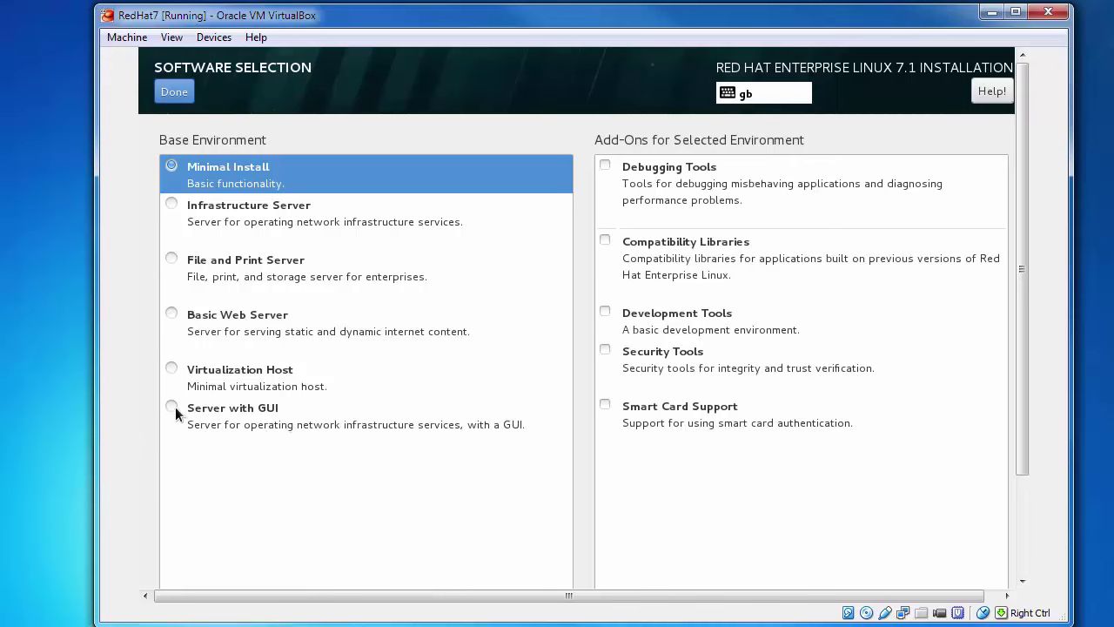
# - Choose Server with GUI as the base environment and confirm
pyautogui.click(172, 406)
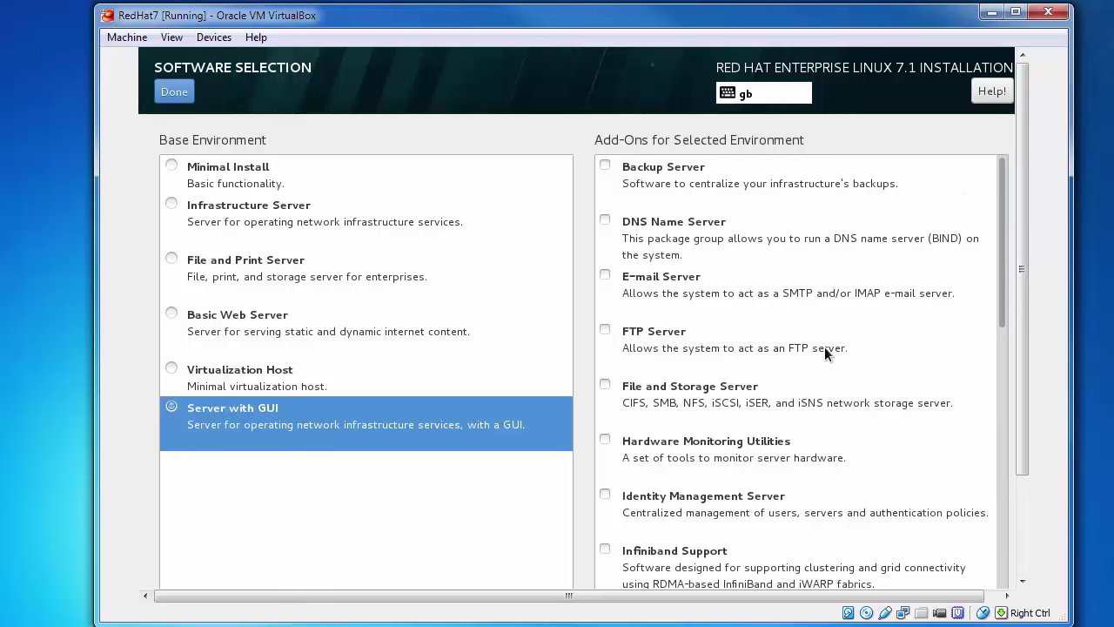
pyautogui.click(170, 87)
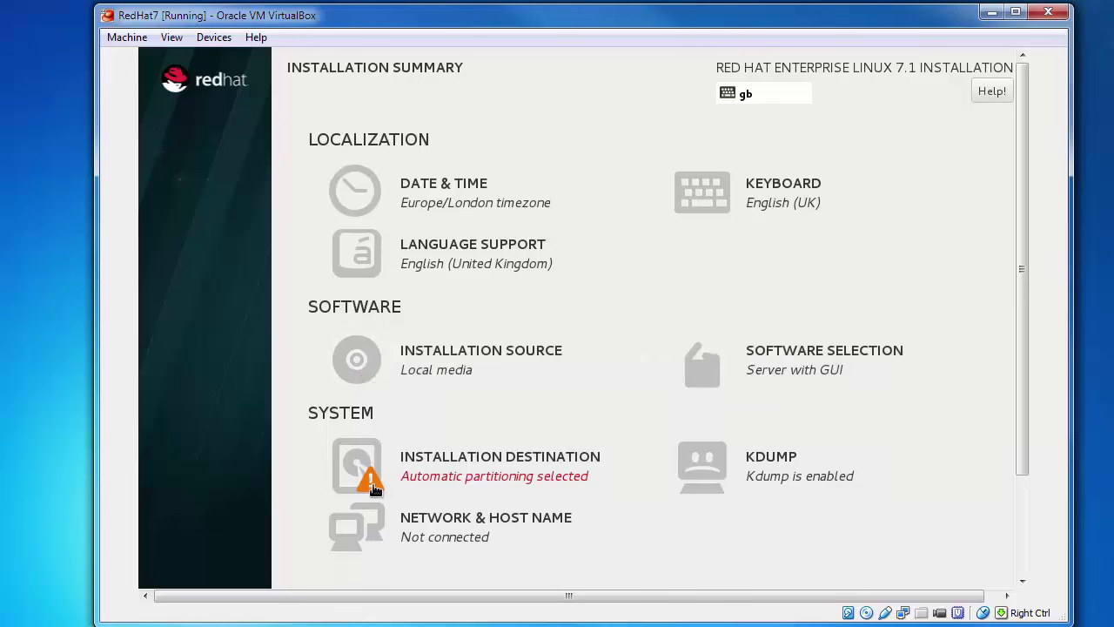
# - Select the 8373.03 MiB ATA VBOX HARDDISK as the destination with automatic partitioning
pyautogui.click(500, 478)
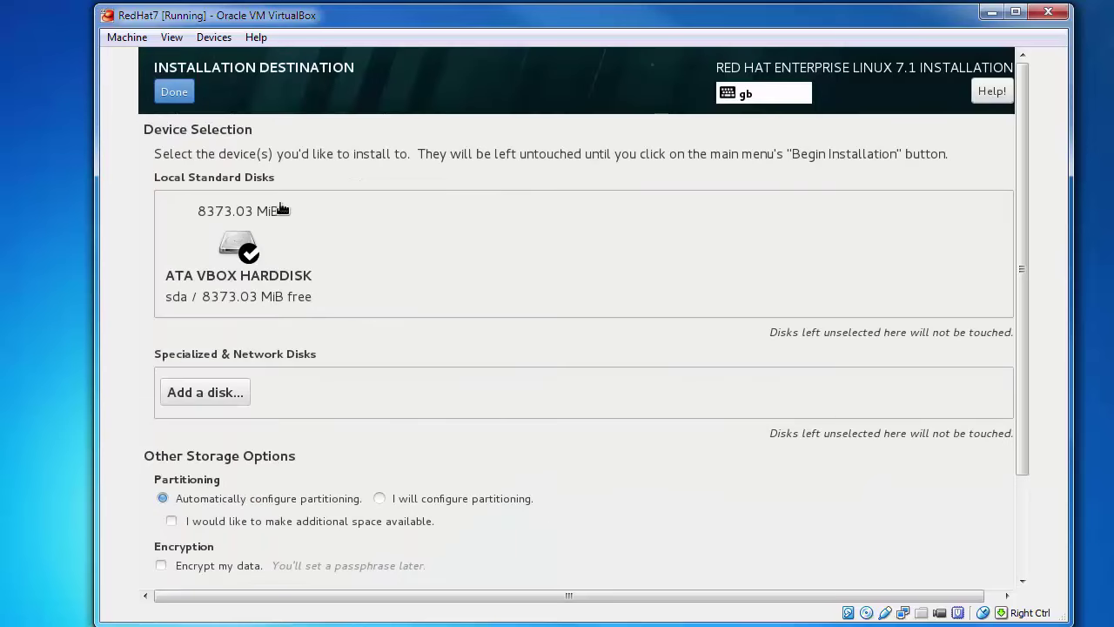
pyautogui.click(252, 251)
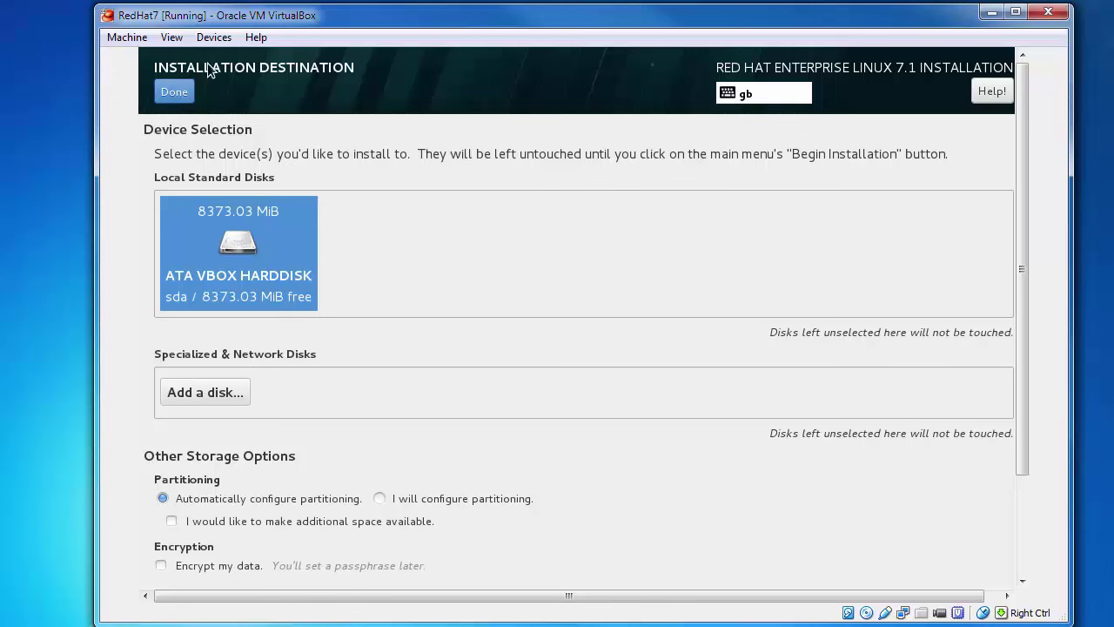
pyautogui.click(188, 99)
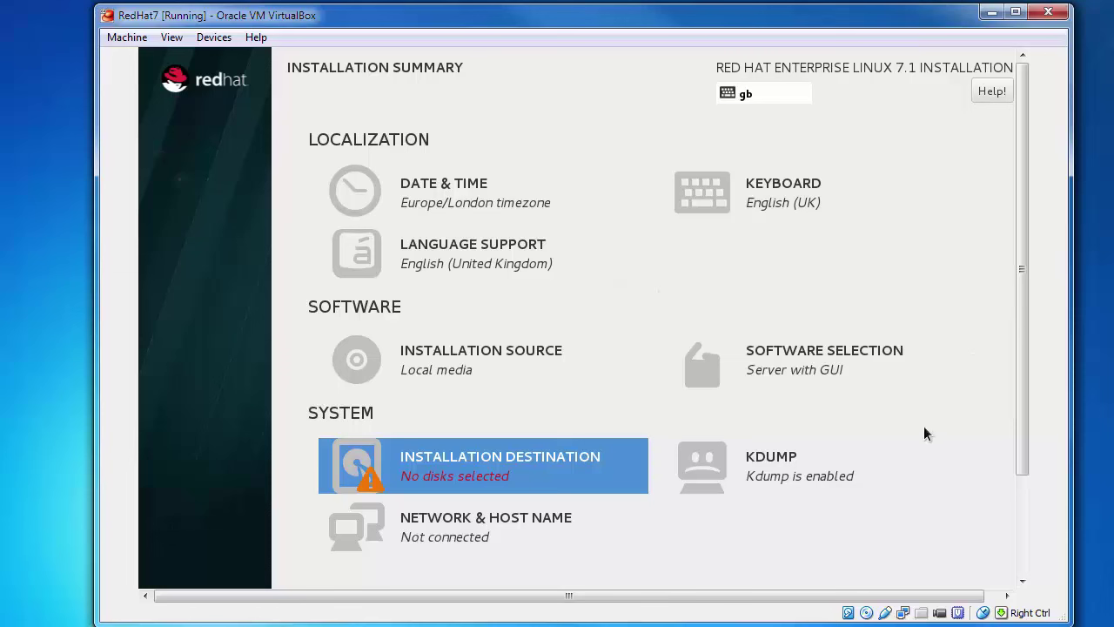
pyautogui.click(436, 481)
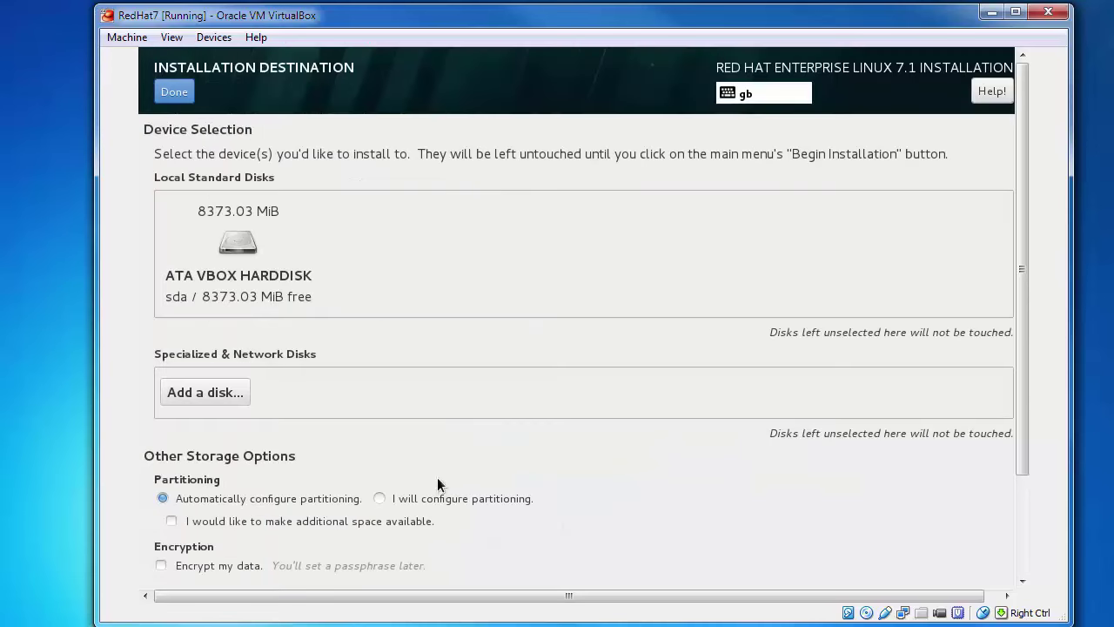
pyautogui.click(251, 242)
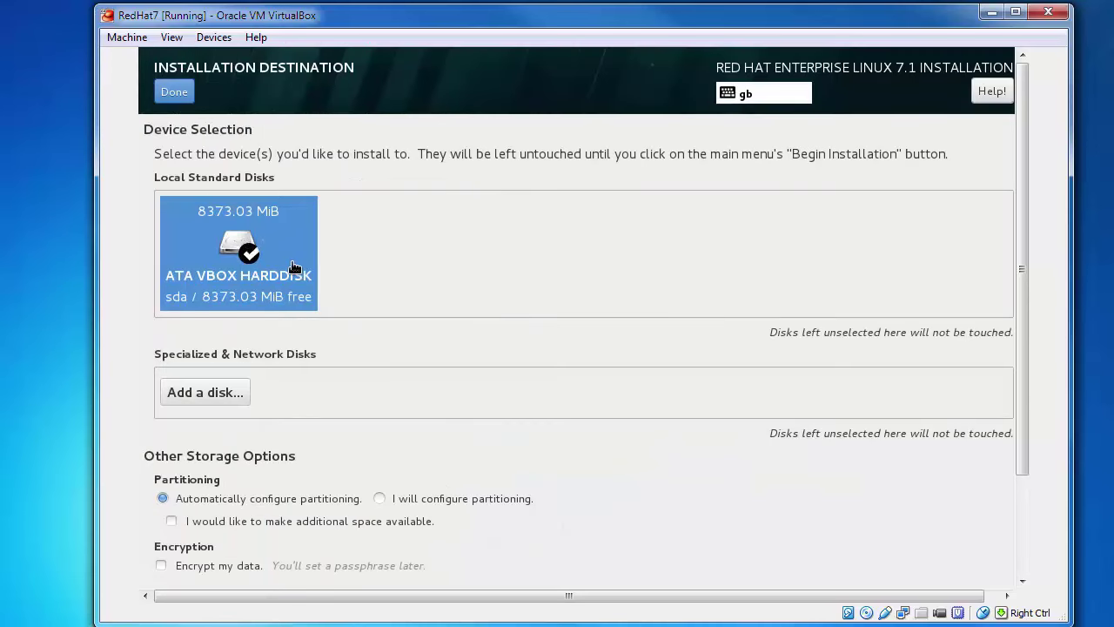
pyautogui.click(188, 96)
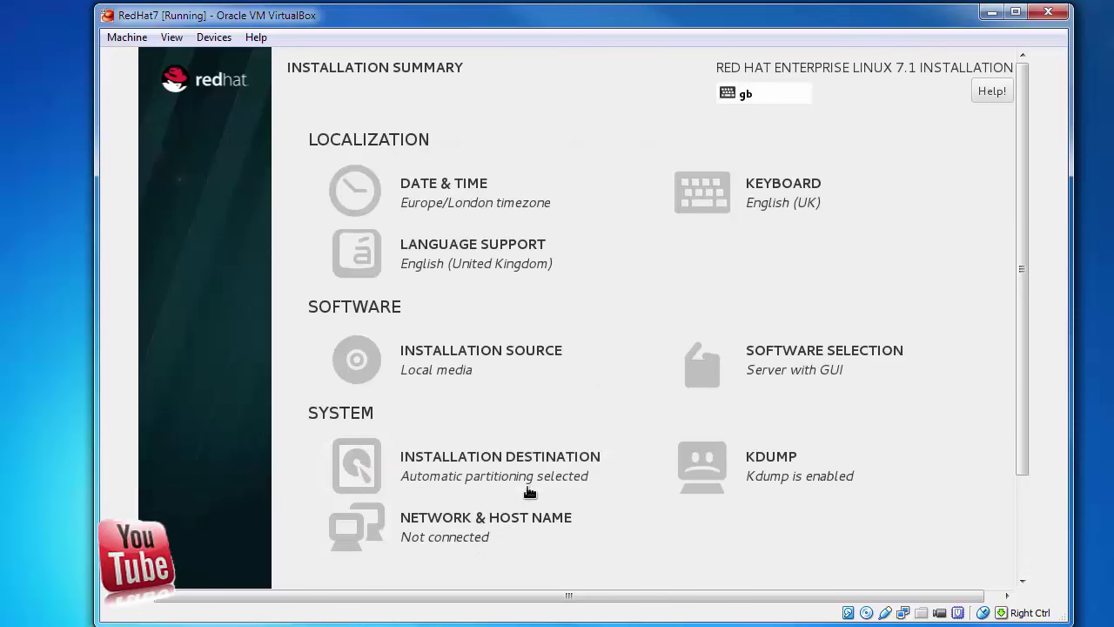
# - Uncheck Enable kdump in the KDUMP settings and return to the Installation Summary
pyautogui.click(758, 475)
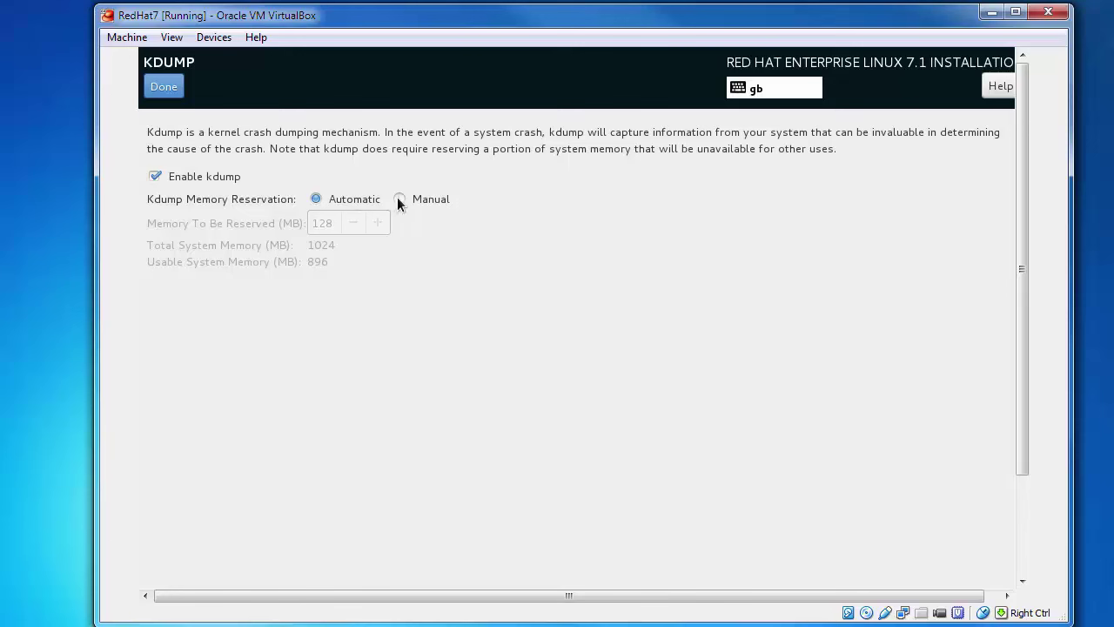
pyautogui.click(156, 176)
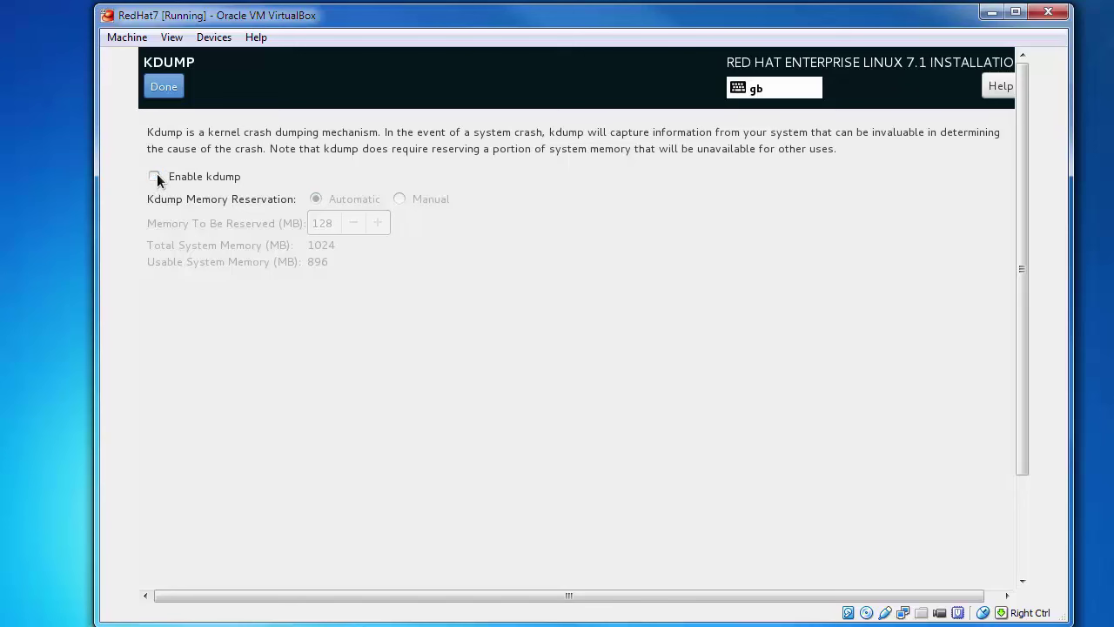
pyautogui.click(166, 87)
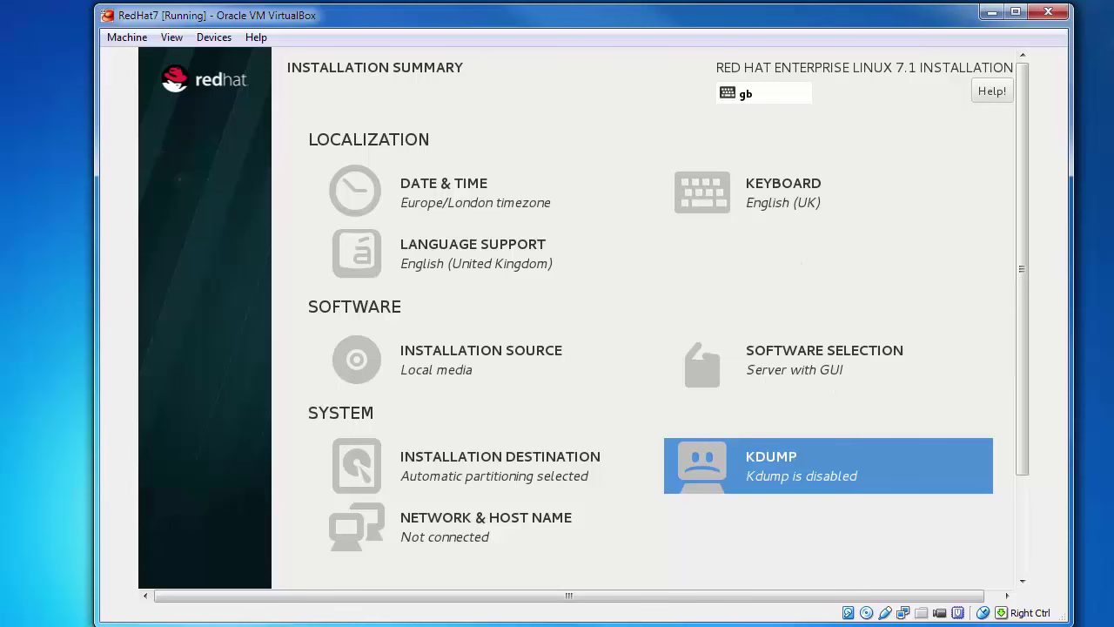
# - Open the Network & Host Name settings and scroll through the connection list
pyautogui.click(446, 526)
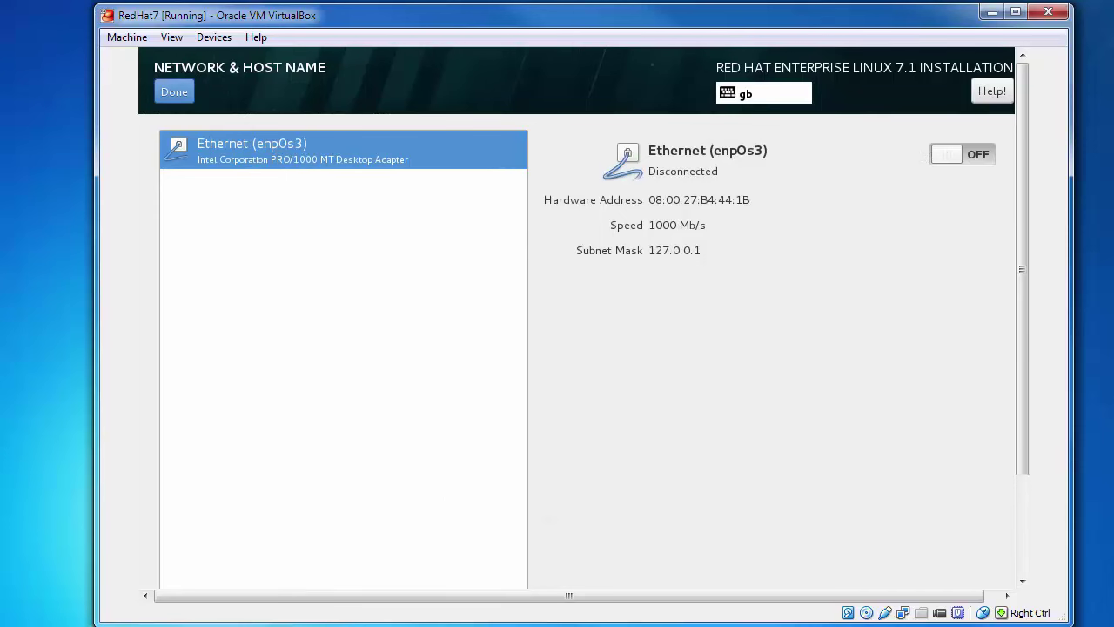
pyautogui.scroll(-1, 1023, 268)
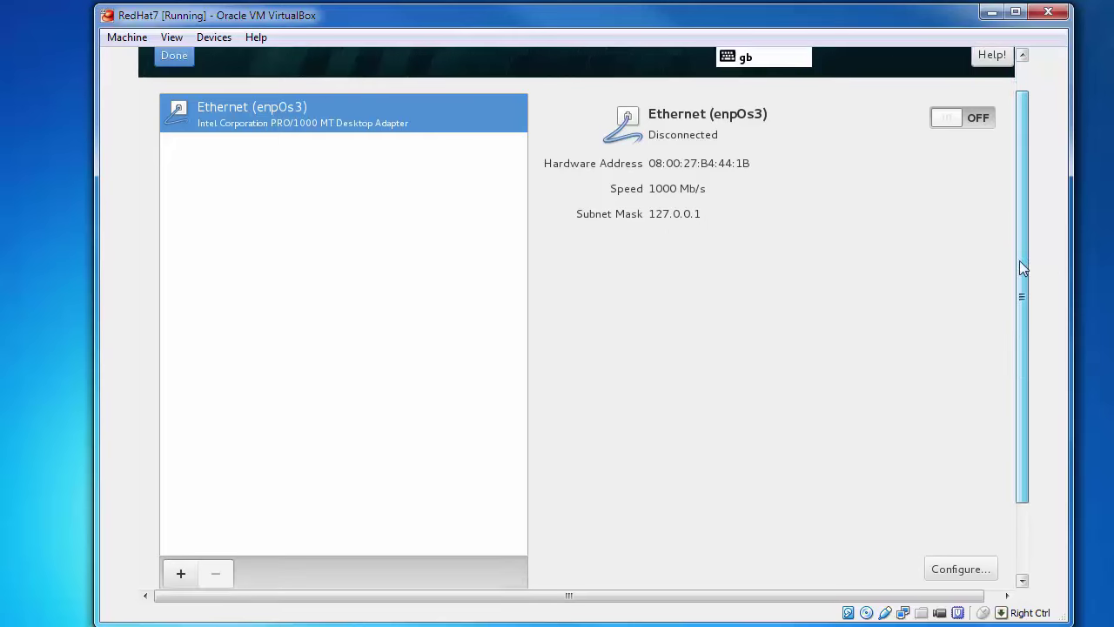
pyautogui.scroll(-2, 1022, 268)
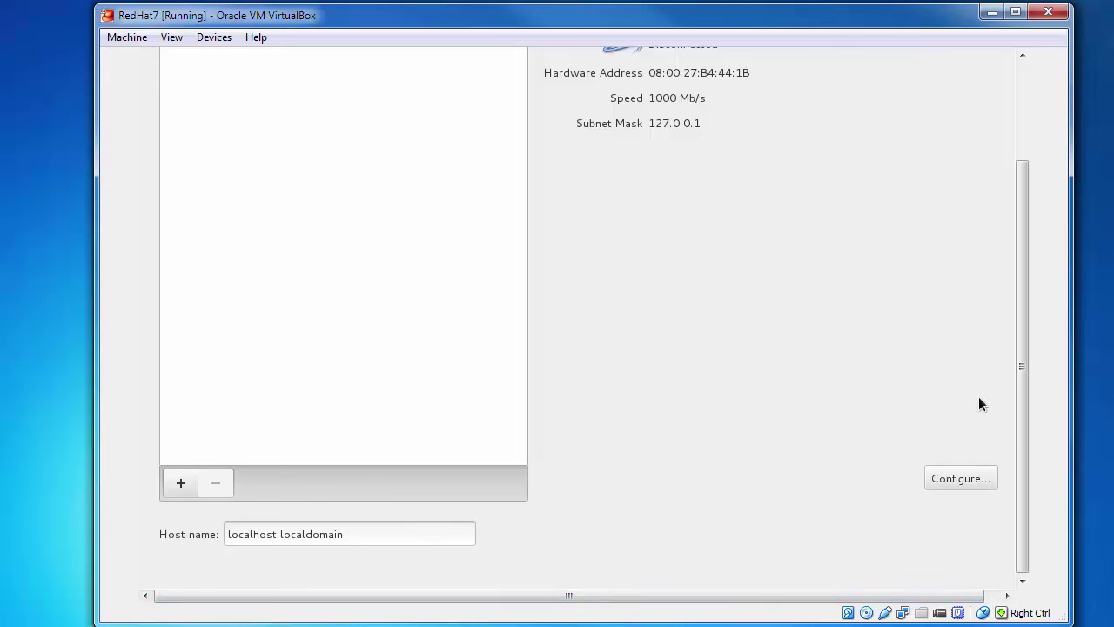
pyautogui.hscroll(1, 721, 599)
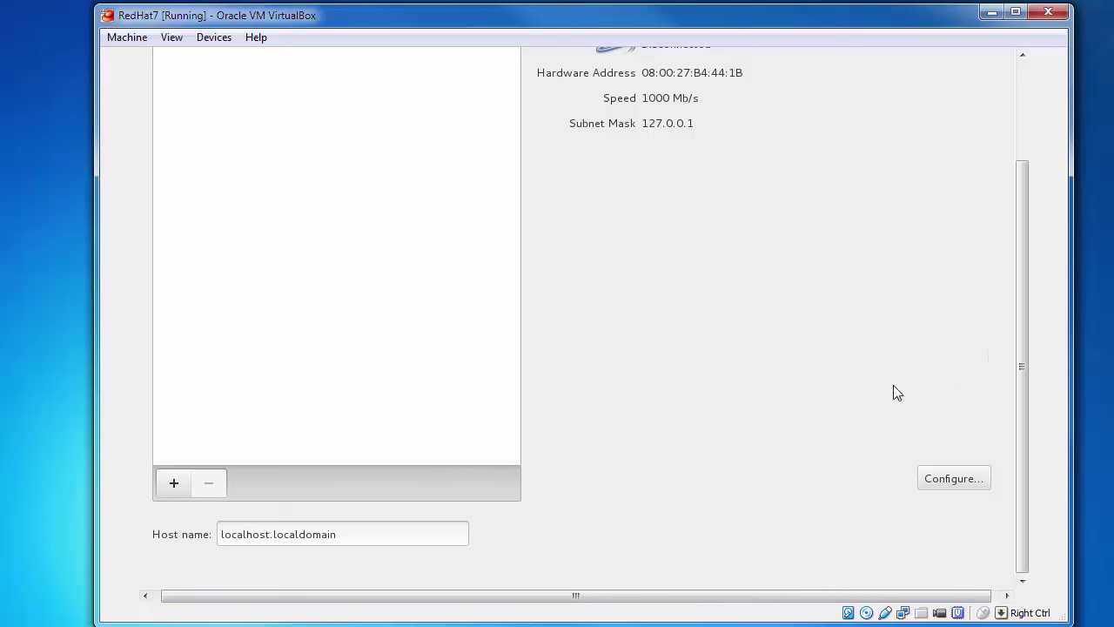
# - Review the enp0s3 connection's General, Ethernet, 802.1x, IPv4 and IPv6 tabs, then cancel without changes
pyautogui.click(955, 478)
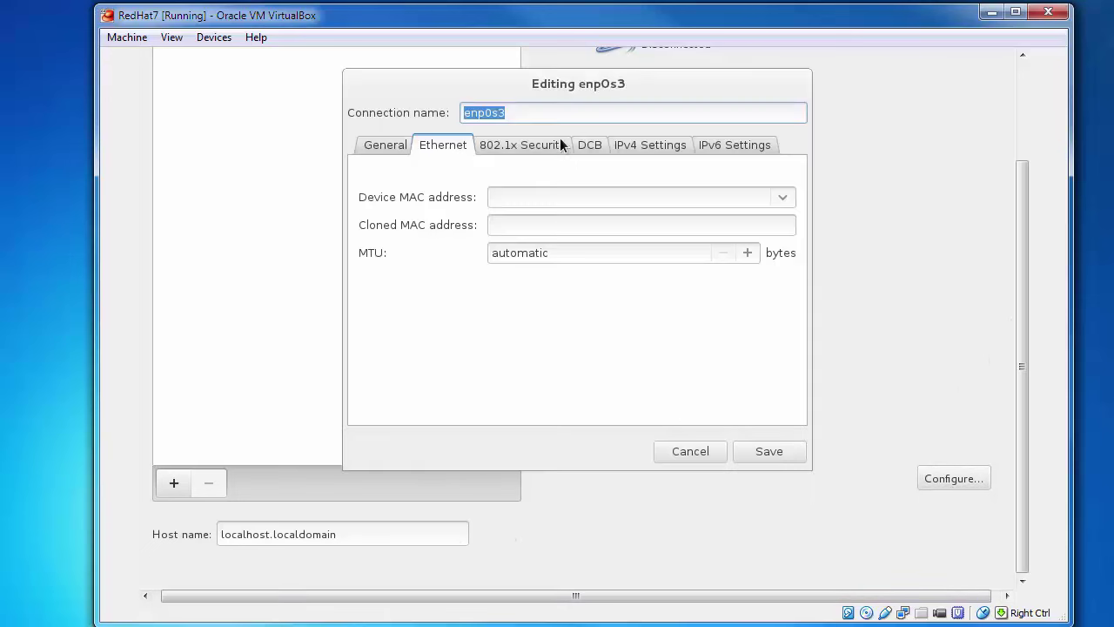
pyautogui.click(404, 148)
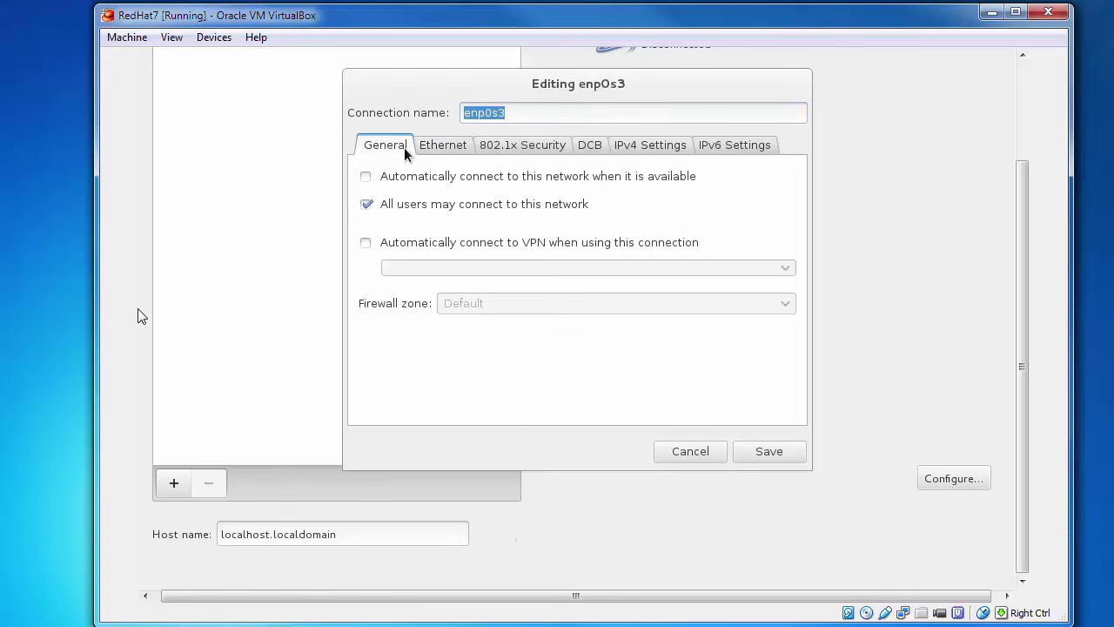
pyautogui.click(741, 149)
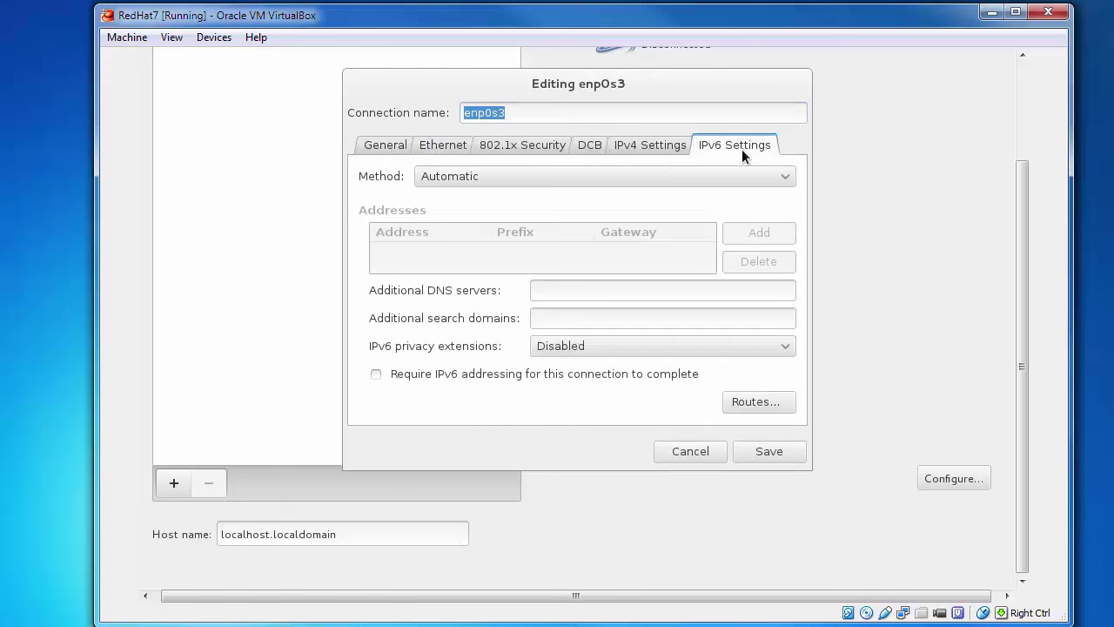
pyautogui.click(655, 148)
pyautogui.click(549, 150)
pyautogui.click(434, 146)
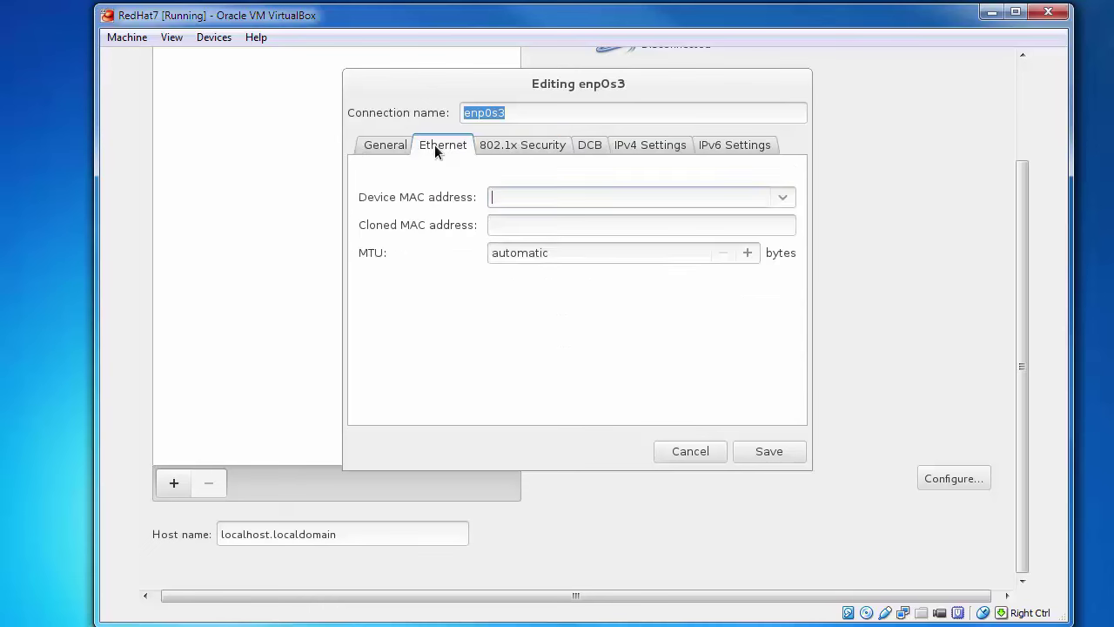
pyautogui.click(397, 145)
pyautogui.click(433, 144)
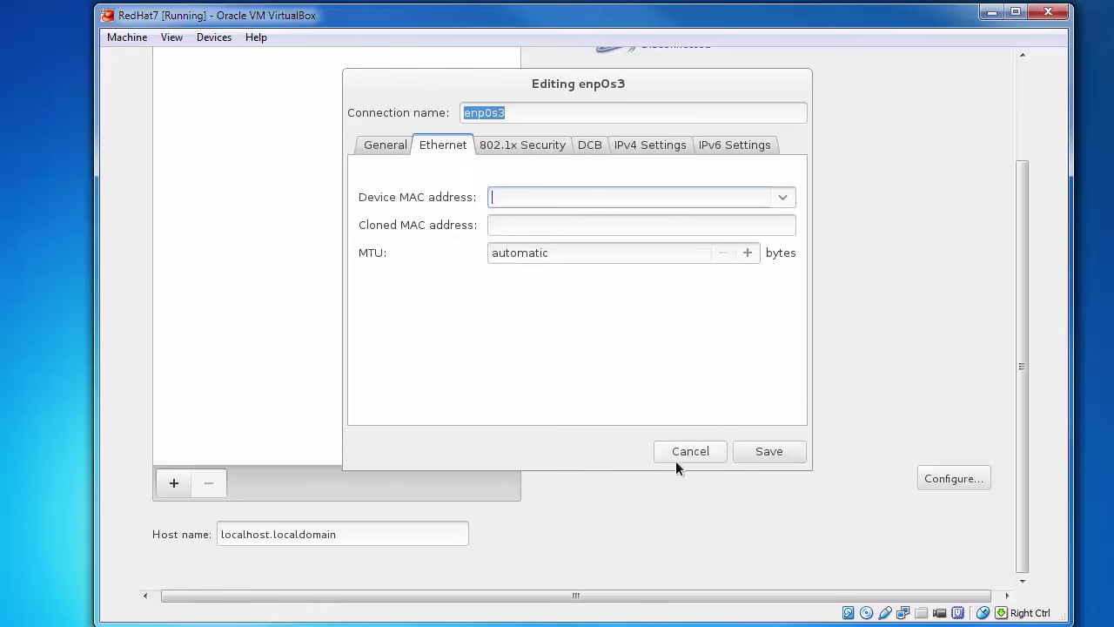
pyautogui.click(710, 454)
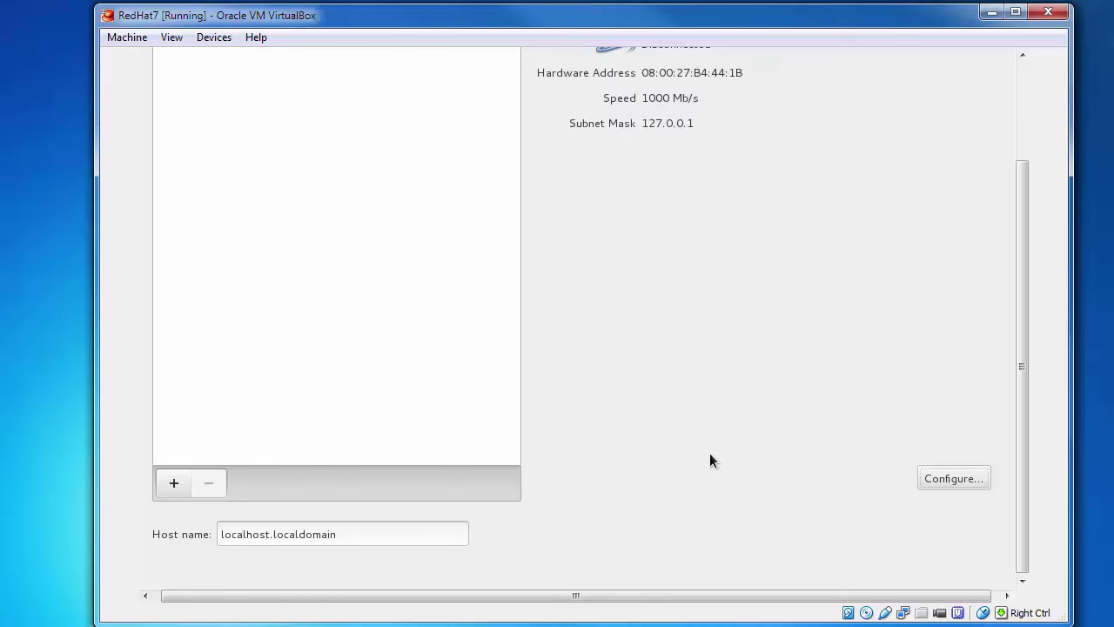
# - Change the host name to rhel7 and return to the Installation Summary
pyautogui.click(355, 533)
pyautogui.press('BackSpace')
pyautogui.press('BackSpace')
pyautogui.press('BackSpace')
pyautogui.press('BackSpace')
pyautogui.press('BackSpace')
pyautogui.press('BackSpace')
pyautogui.press('BackSpace')
pyautogui.press('BackSpace')
pyautogui.press('BackSpace')
pyautogui.press('BackSpace')
pyautogui.press('BackSpace')
pyautogui.press('BackSpace')
pyautogui.press('BackSpace')
pyautogui.press('BackSpace')
pyautogui.press('BackSpace')
pyautogui.press('BackSpace')
pyautogui.press('BackSpace')
pyautogui.press('BackSpace')
pyautogui.press('BackSpace')
pyautogui.press('BackSpace')
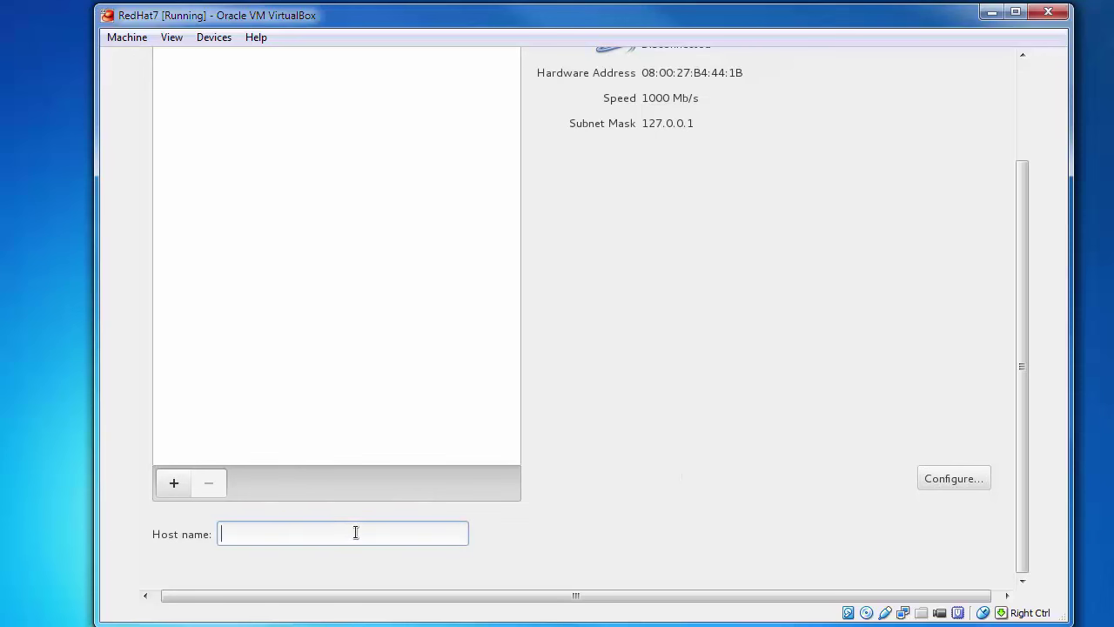
pyautogui.write('rhel7')
pyautogui.moveTo(1022, 358); pyautogui.dragTo(1021, 260)
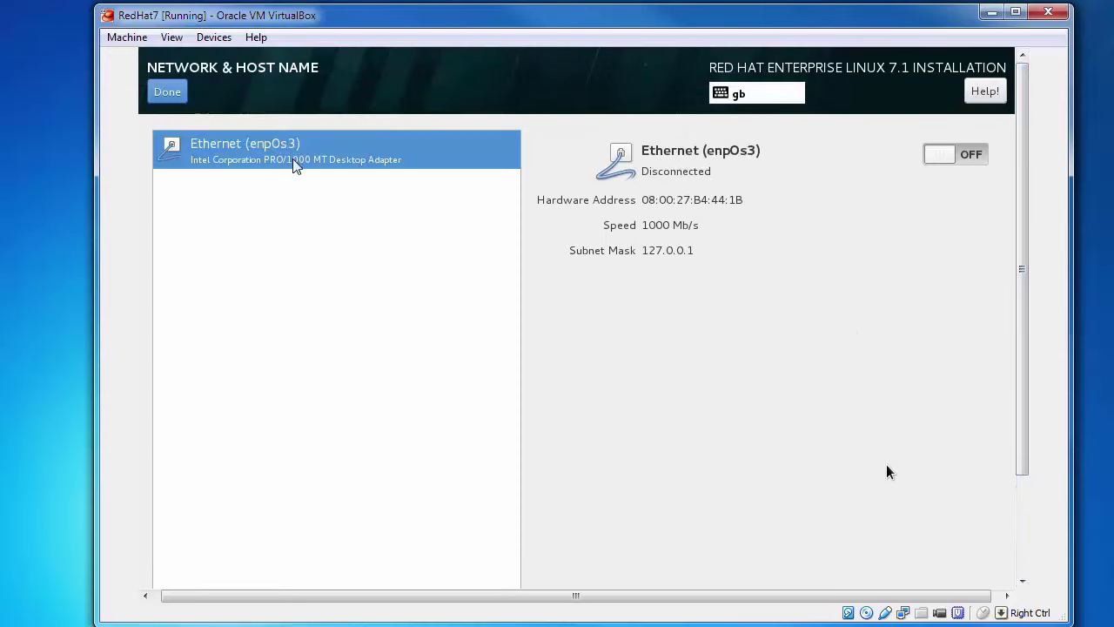
pyautogui.click(163, 92)
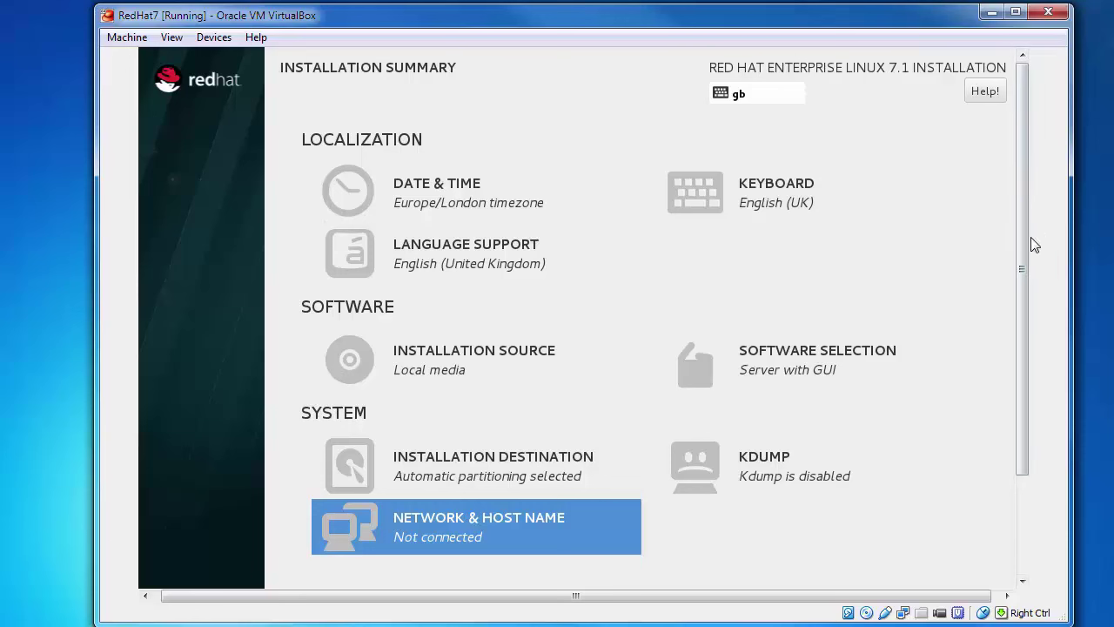
# - Begin the RHEL 7.1 installation from the bottom of the Installation Summary
pyautogui.moveTo(1021, 223); pyautogui.dragTo(1038, 391)
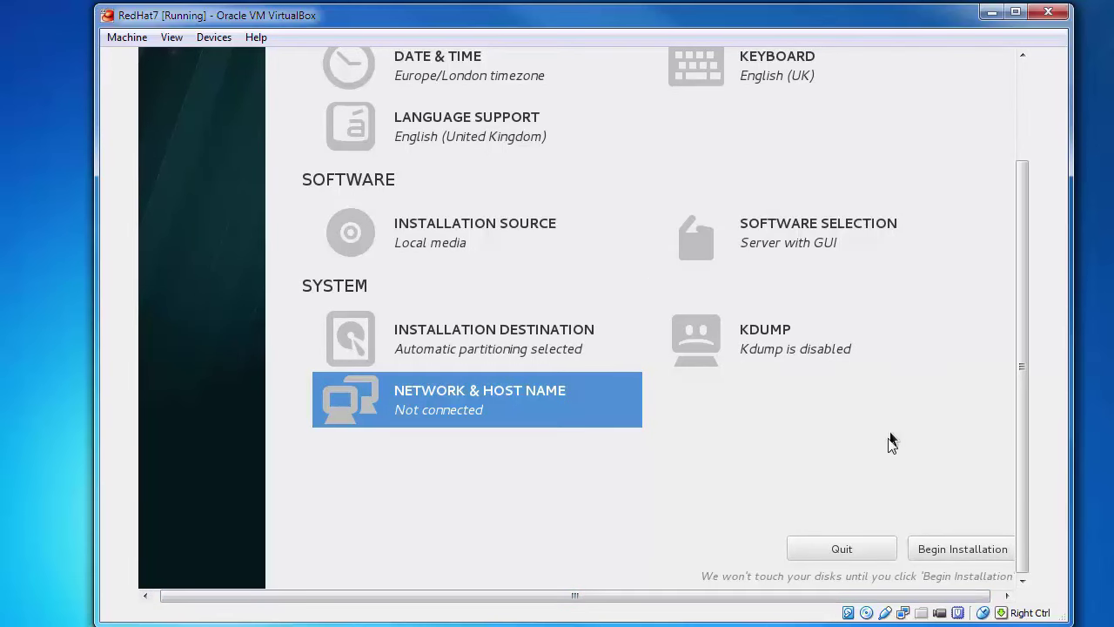
pyautogui.click(966, 547)
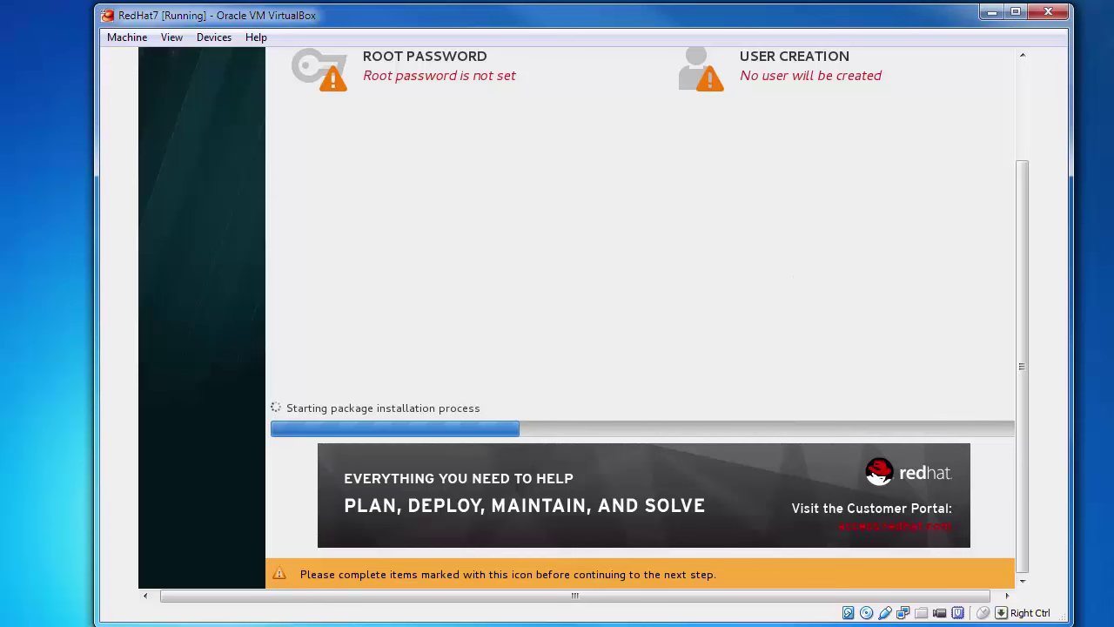
pyautogui.moveTo(1021, 383); pyautogui.dragTo(1023, 290)
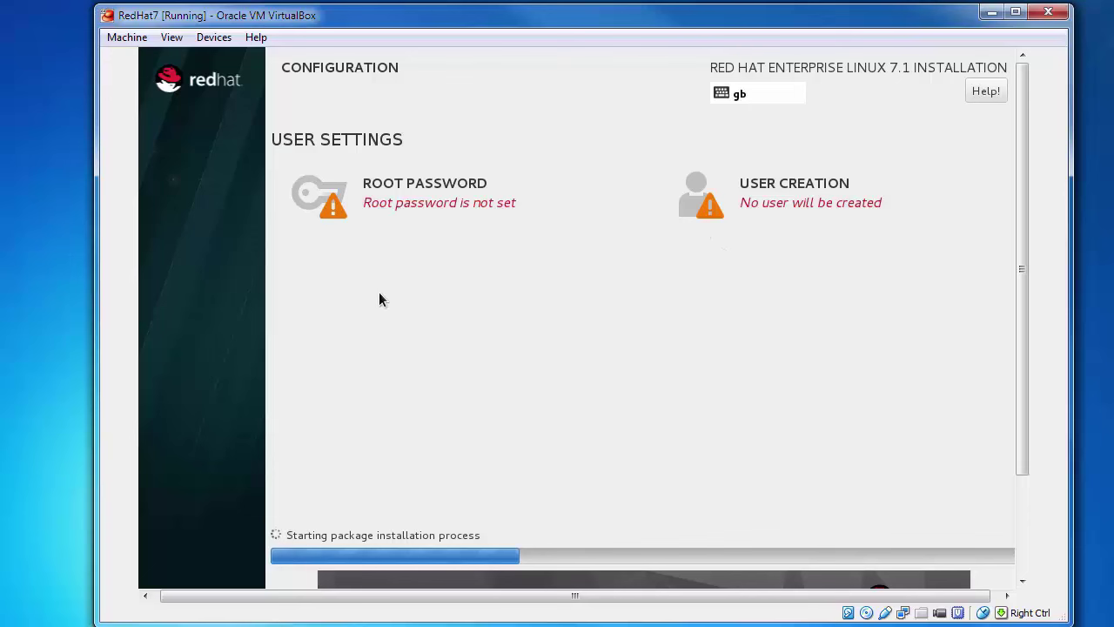
# - Set and confirm the root password, accepting it despite the weak-password warning
pyautogui.click(389, 207)
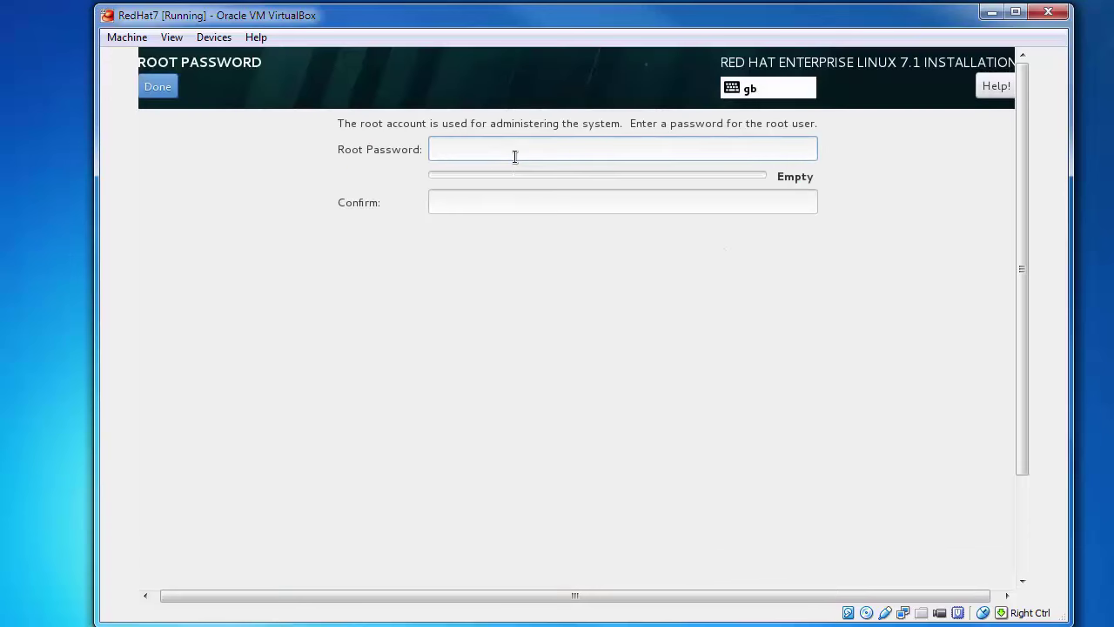
pyautogui.write('********')
pyautogui.press('Tab')
pyautogui.write('********')
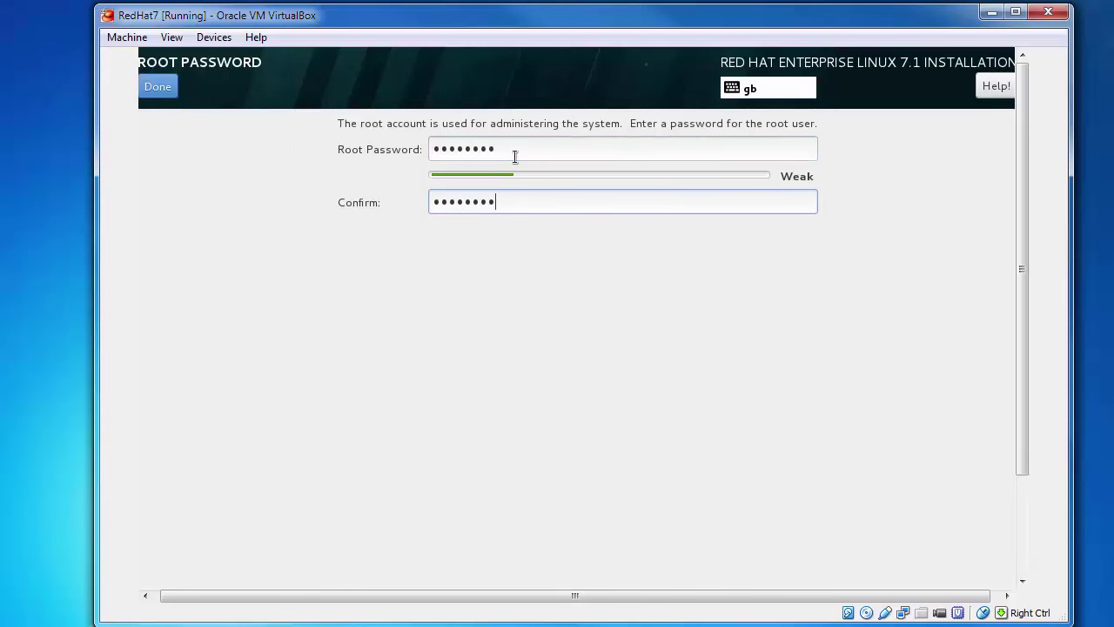
pyautogui.click(172, 91)
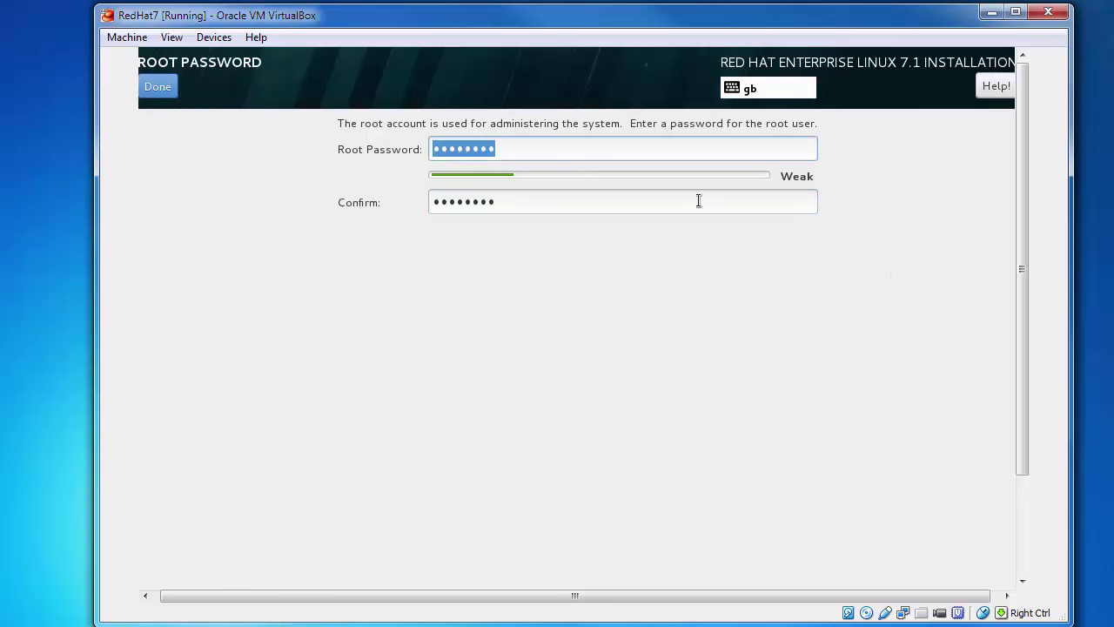
pyautogui.click(161, 87)
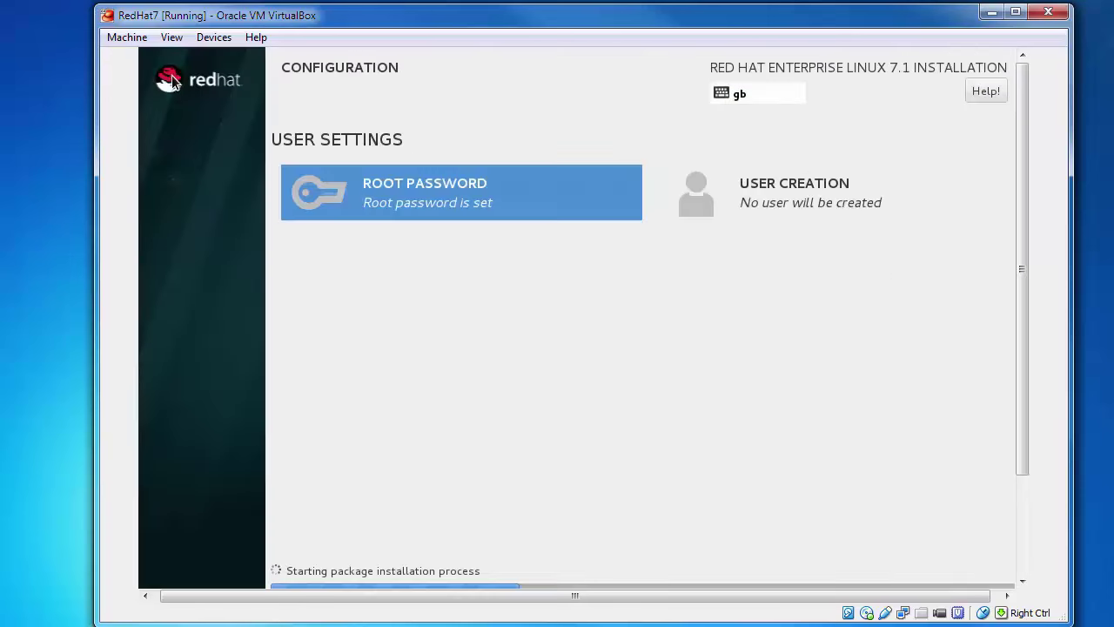
# - Enter and correct the new user's full name on the Create User page
pyautogui.click(790, 207)
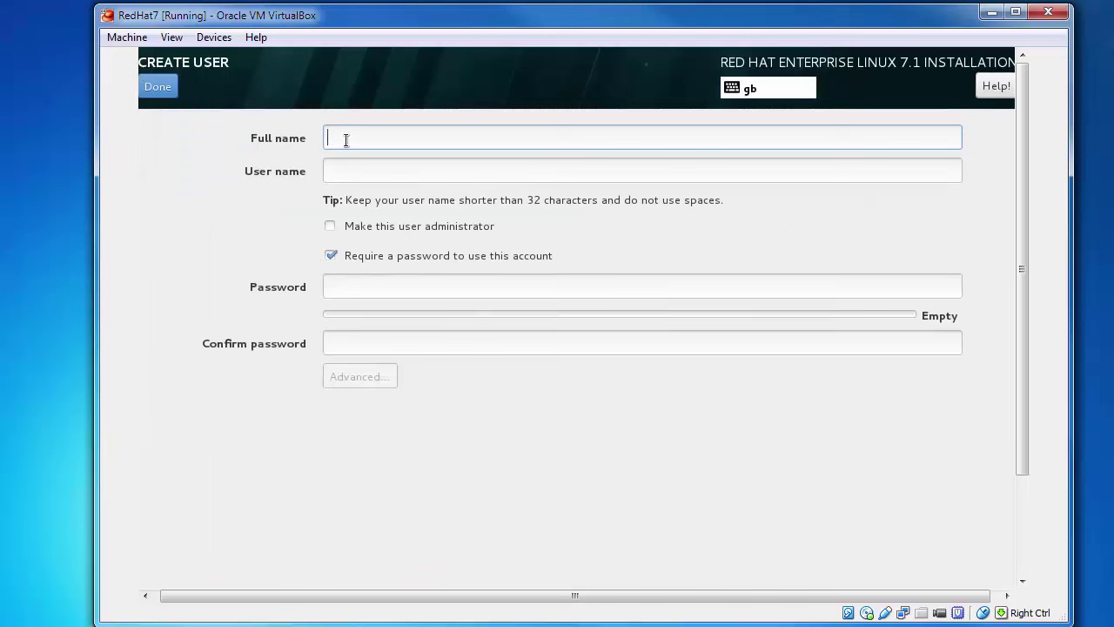
pyautogui.write('Ali')
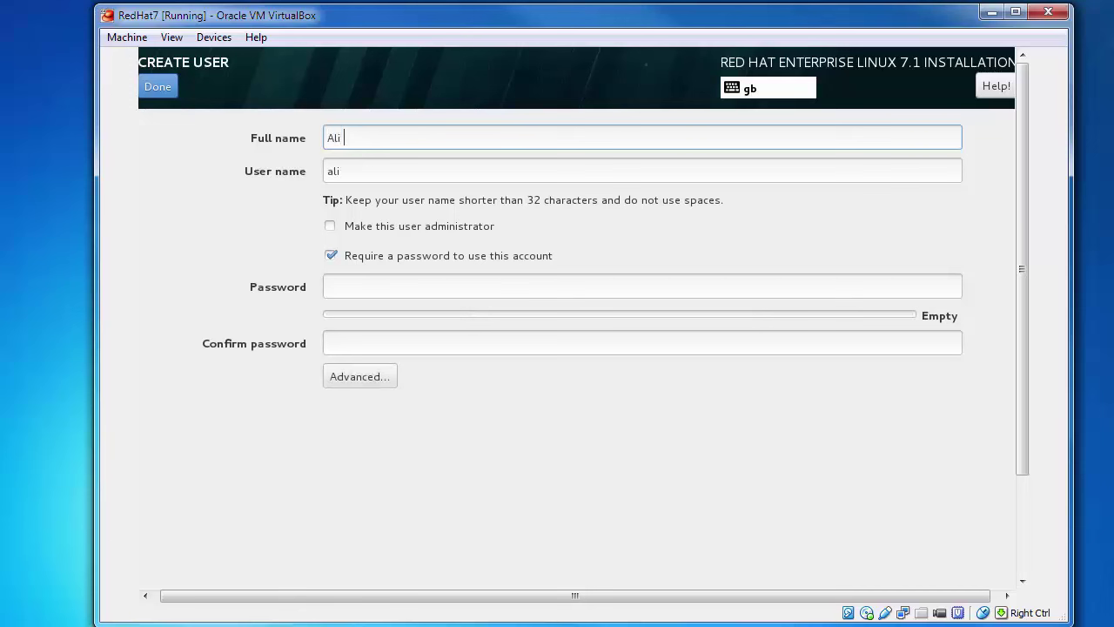
pyautogui.write(' Kya')
pyautogui.press('BackSpace')
pyautogui.press('BackSpace')
pyautogui.press('BackSpace')
pyautogui.press('BackSpace')
pyautogui.press('BackSpace')
pyautogui.press('BackSpace')
pyautogui.press('BackSpace')
pyautogui.write('Shahid')
pyautogui.press('Tab')
pyautogui.click(408, 137)
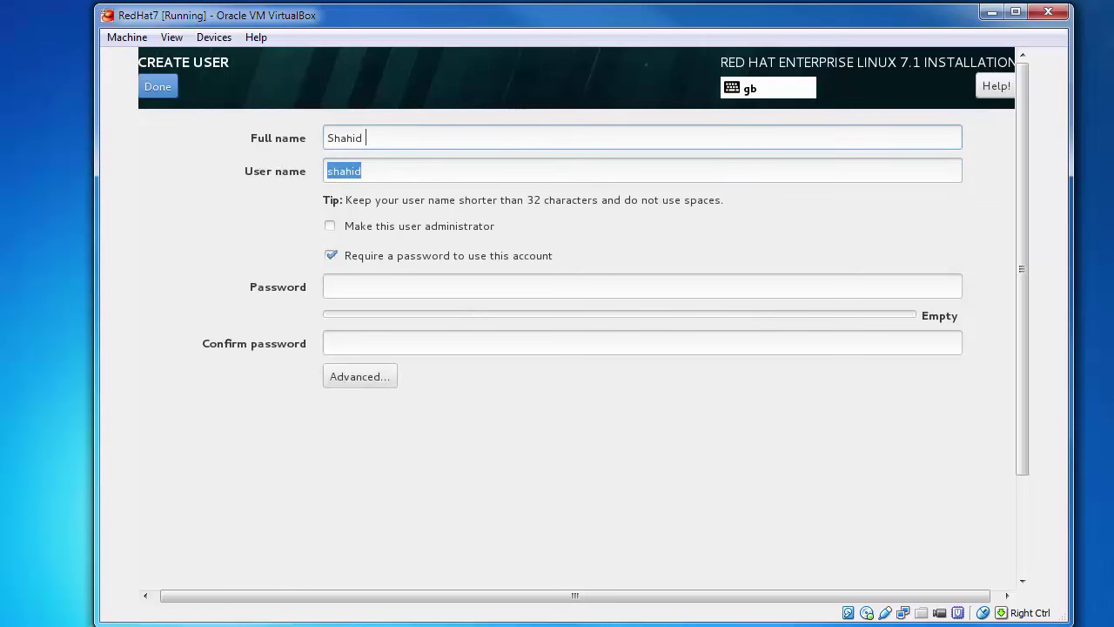
pyautogui.write('Khan')
pyautogui.press('Tab')
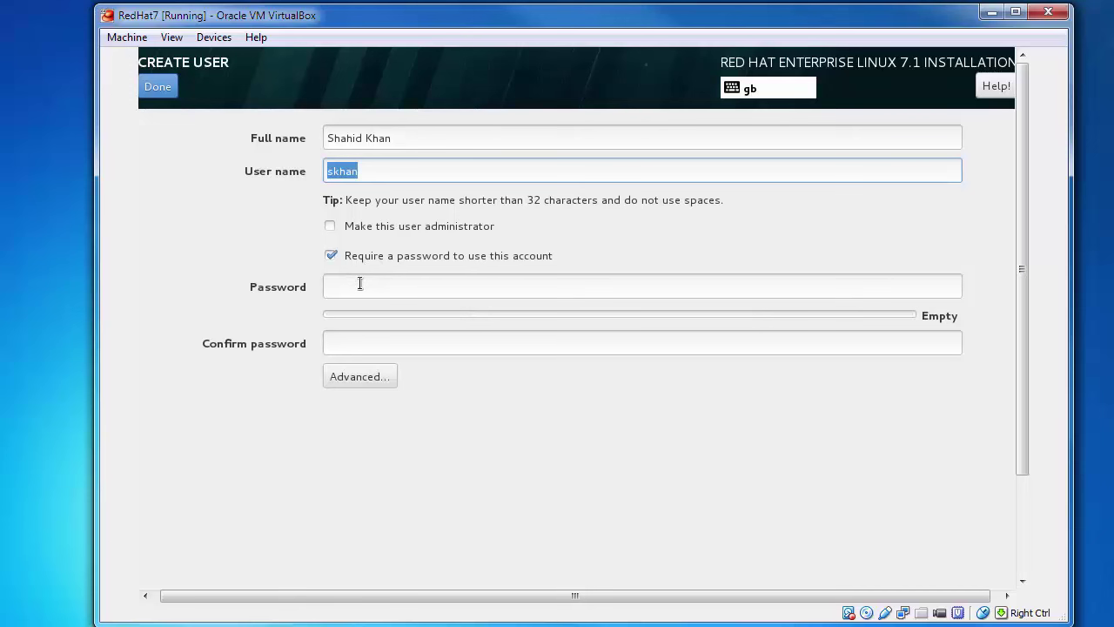
# - Type and confirm the user's password, then submit the account
pyautogui.click(359, 284)
pyautogui.write('********')
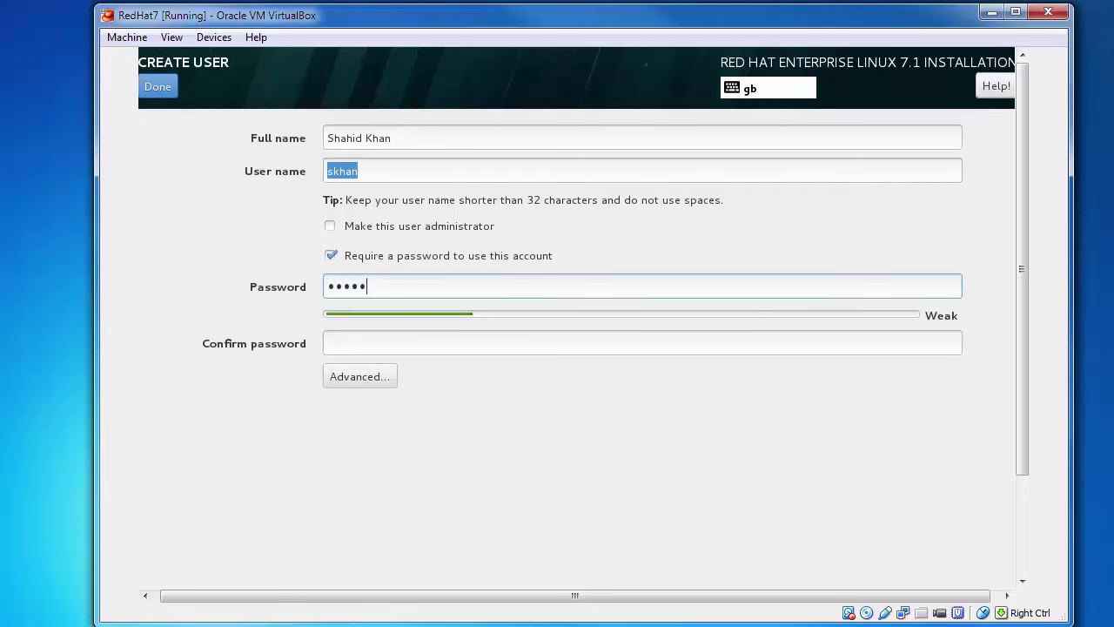
pyautogui.press('Tab')
pyautogui.write('********')
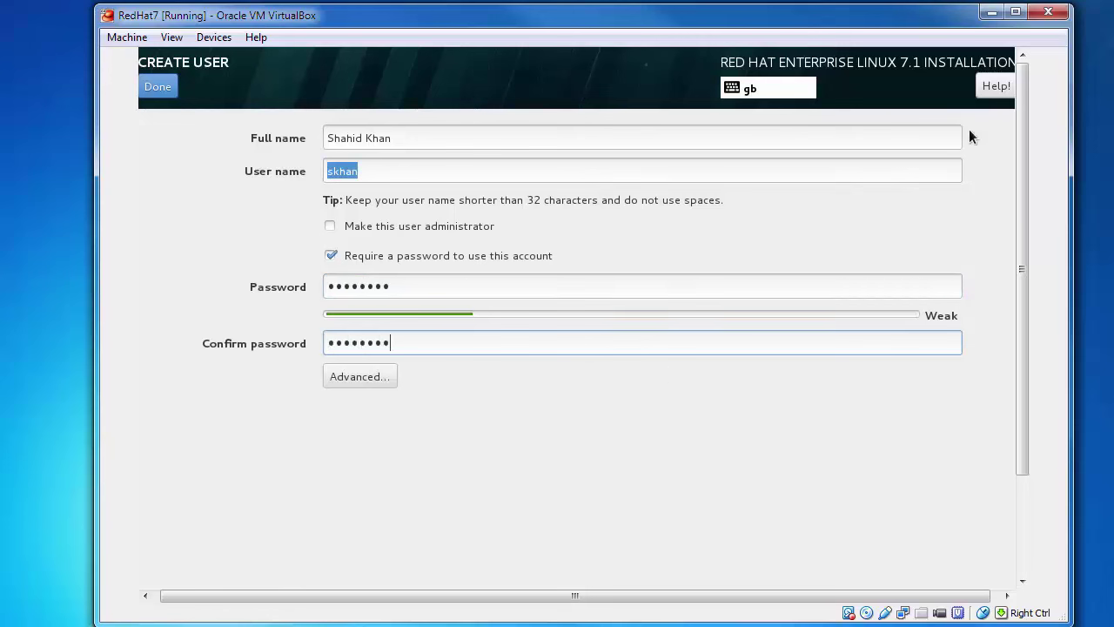
pyautogui.click(168, 86)
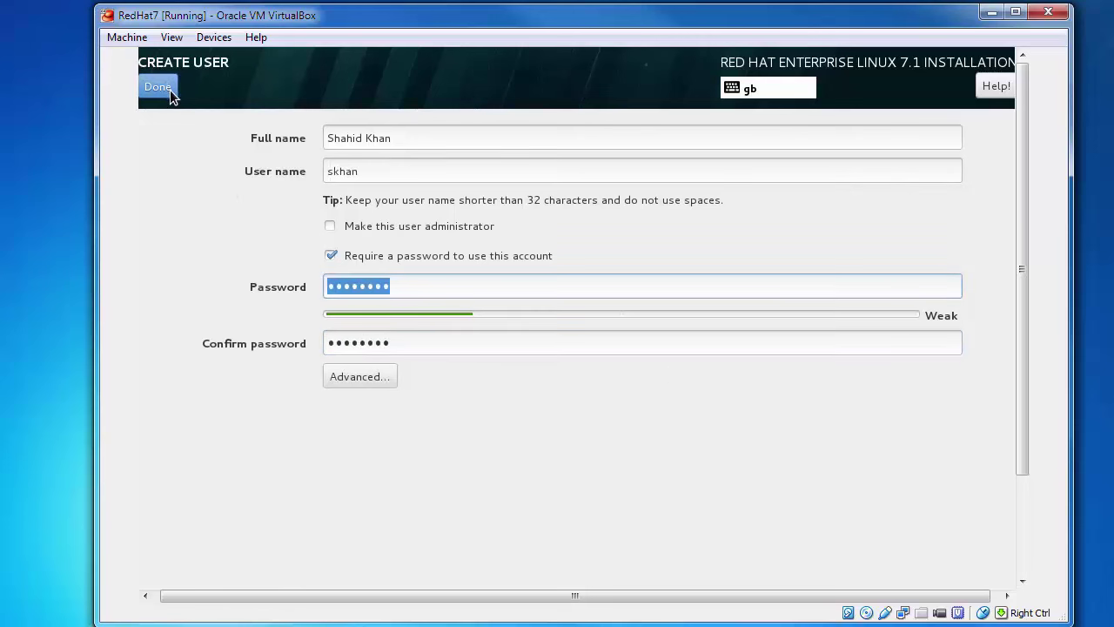
# - Save the user despite the weak password, wait for installation to complete, and reboot
pyautogui.click(169, 89)
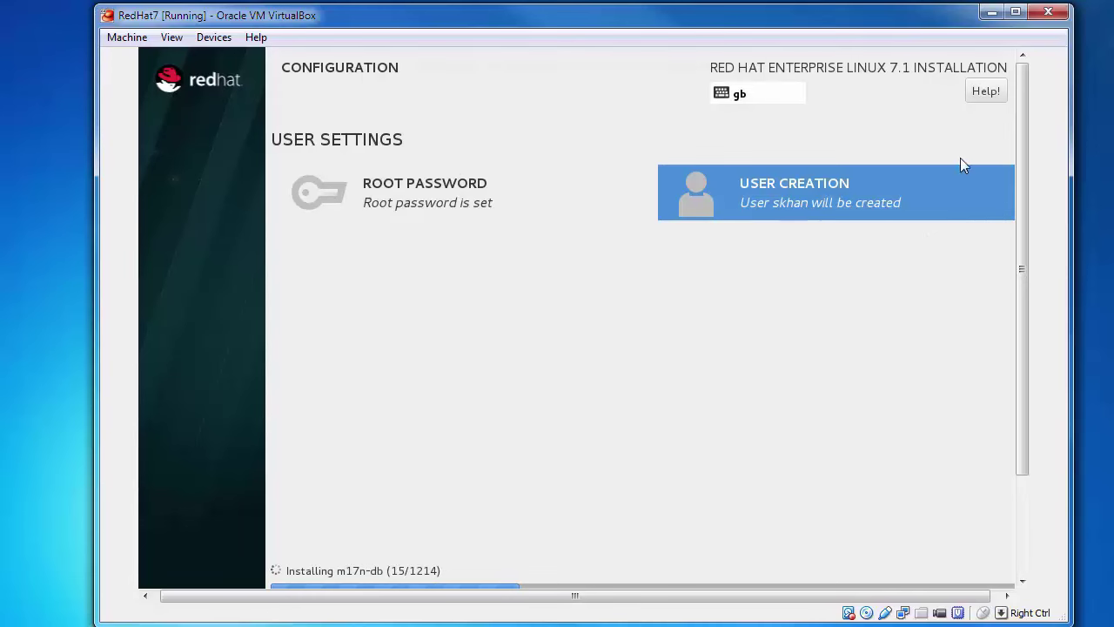
pyautogui.moveTo(1024, 130); pyautogui.dragTo(1027, 278)
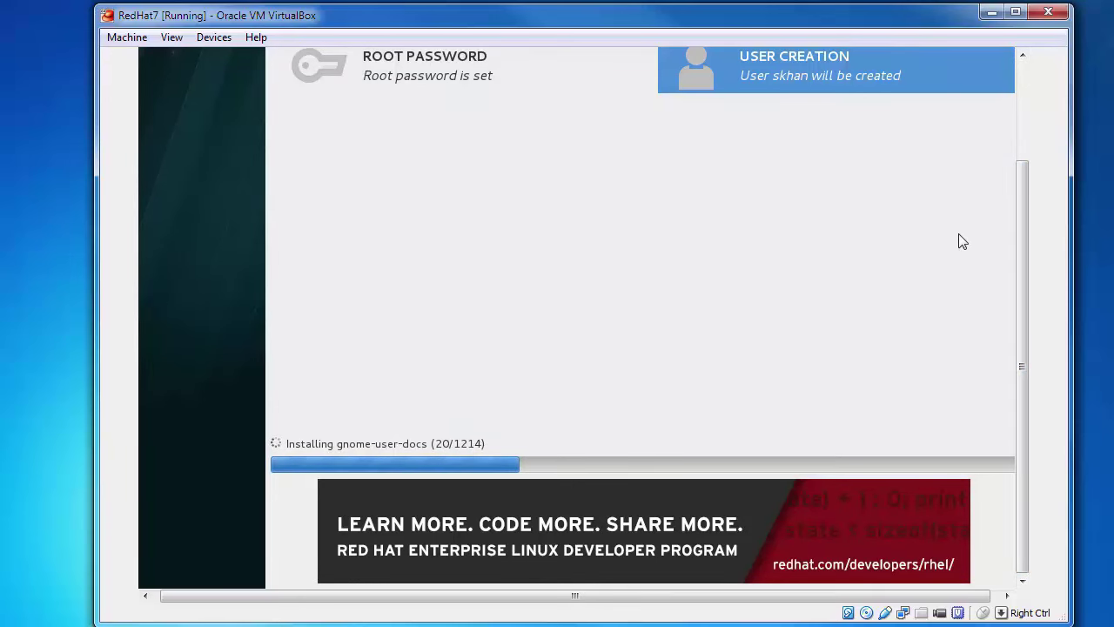
pyautogui.moveTo(1023, 229)
pyautogui.mouseDown()
pyautogui.moveTo(1021, 151)
pyautogui.moveTo(1020, 250)
pyautogui.mouseUp()
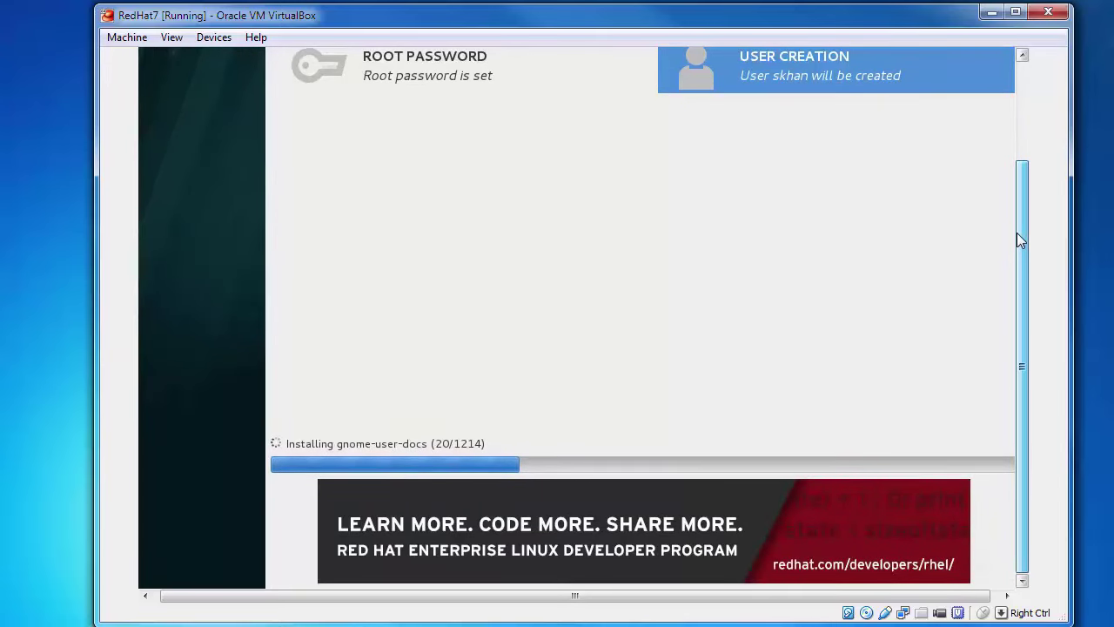
pyautogui.moveTo(1016, 226); pyautogui.dragTo(1076, 250)
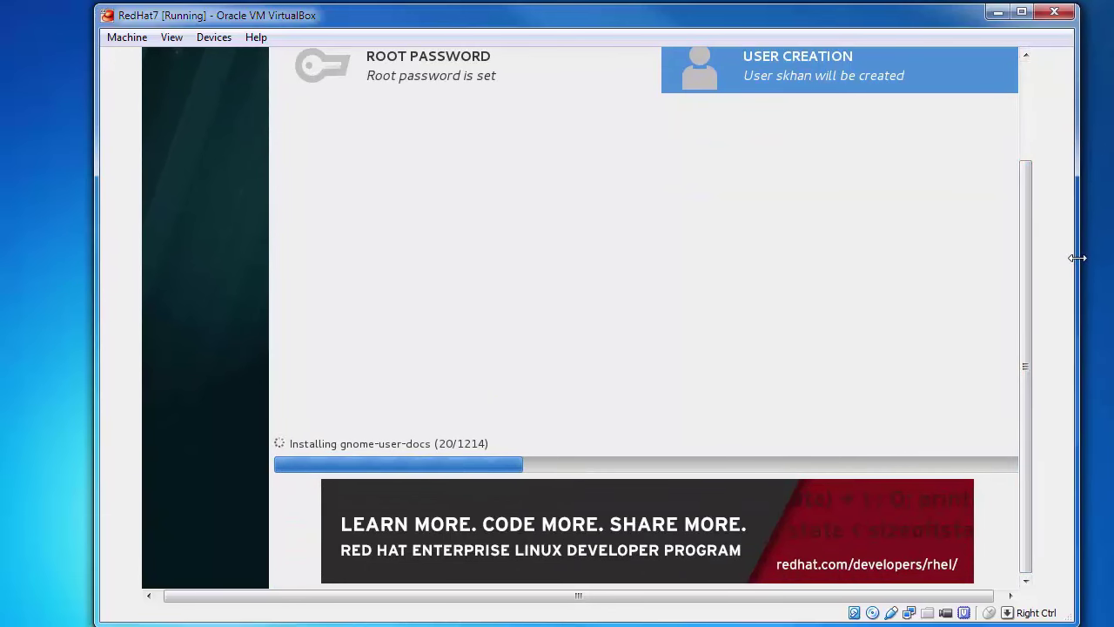
pyautogui.moveTo(1029, 278)
pyautogui.mouseDown()
pyautogui.moveTo(1026, 182)
pyautogui.moveTo(1038, 286)
pyautogui.mouseUp()
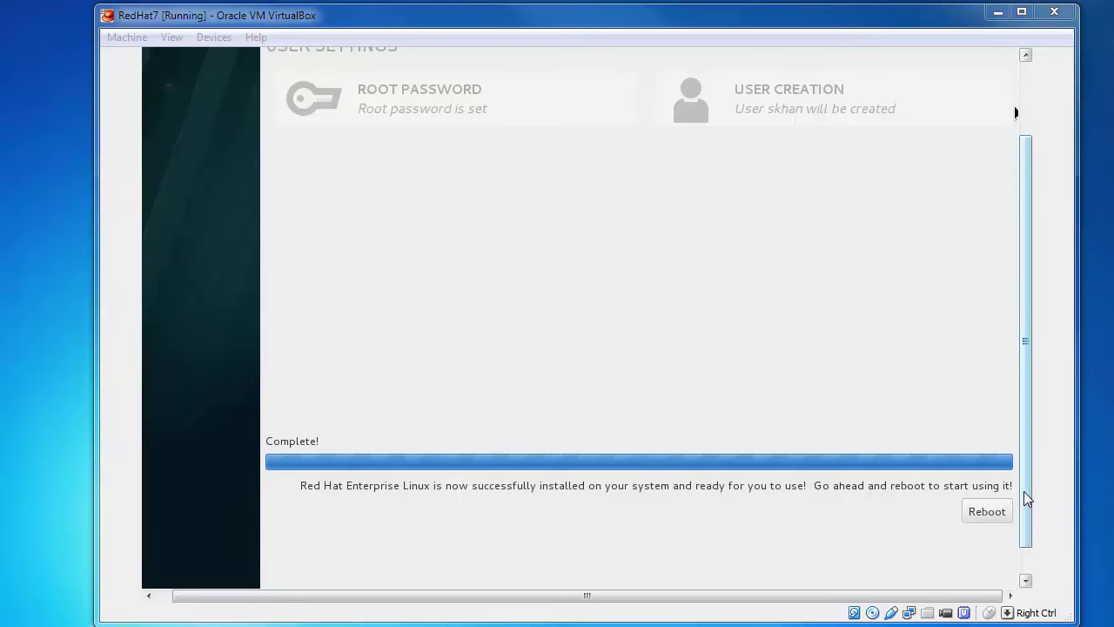
pyautogui.moveTo(1022, 497); pyautogui.dragTo(1021, 524)
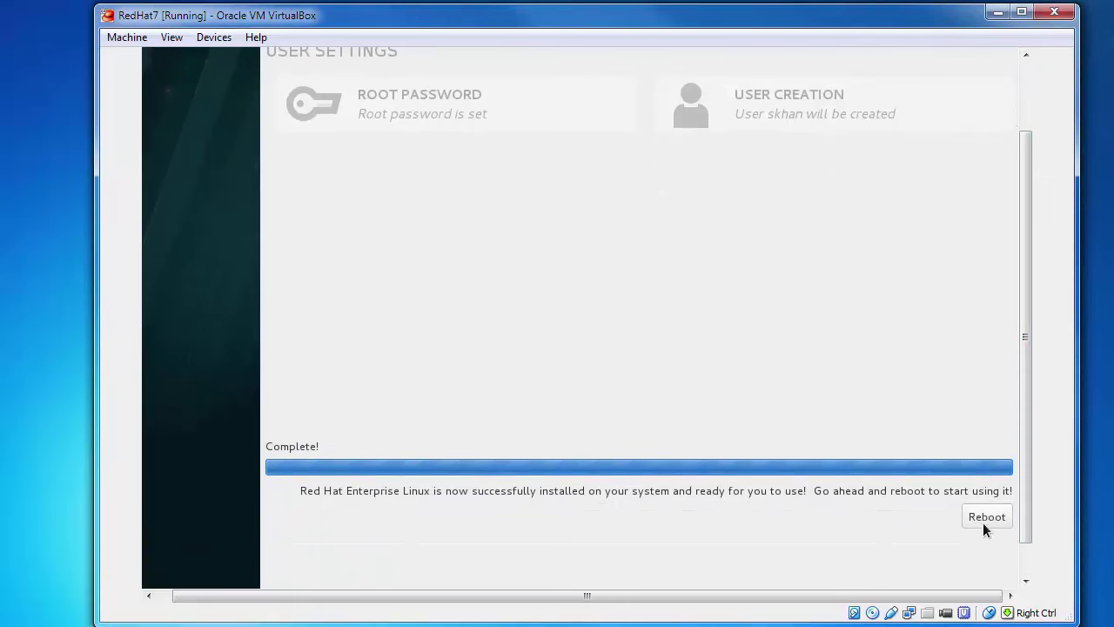
pyautogui.click(983, 520)
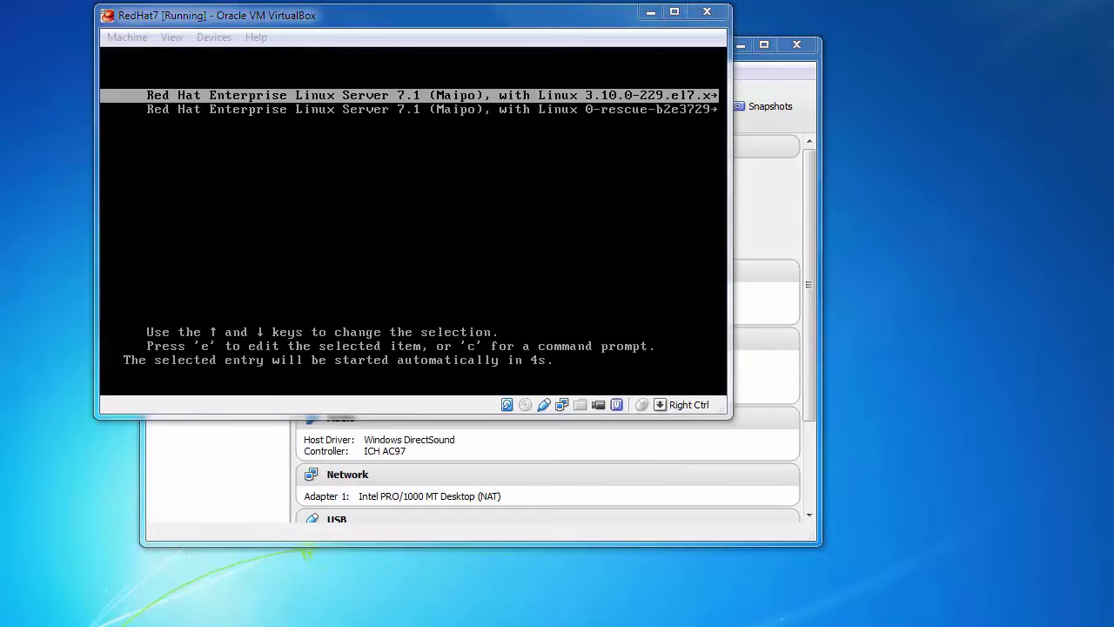
# - Maximize the RedHat7 VM window and drag its corner to enlarge it during boot
pyautogui.click(612, 301)
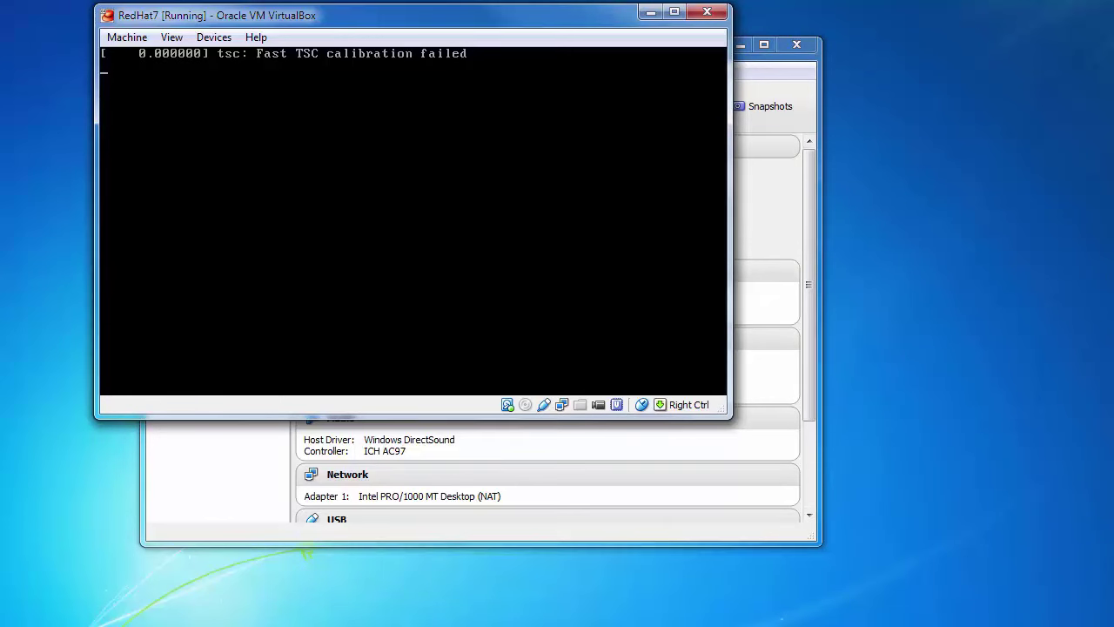
pyautogui.click(676, 14)
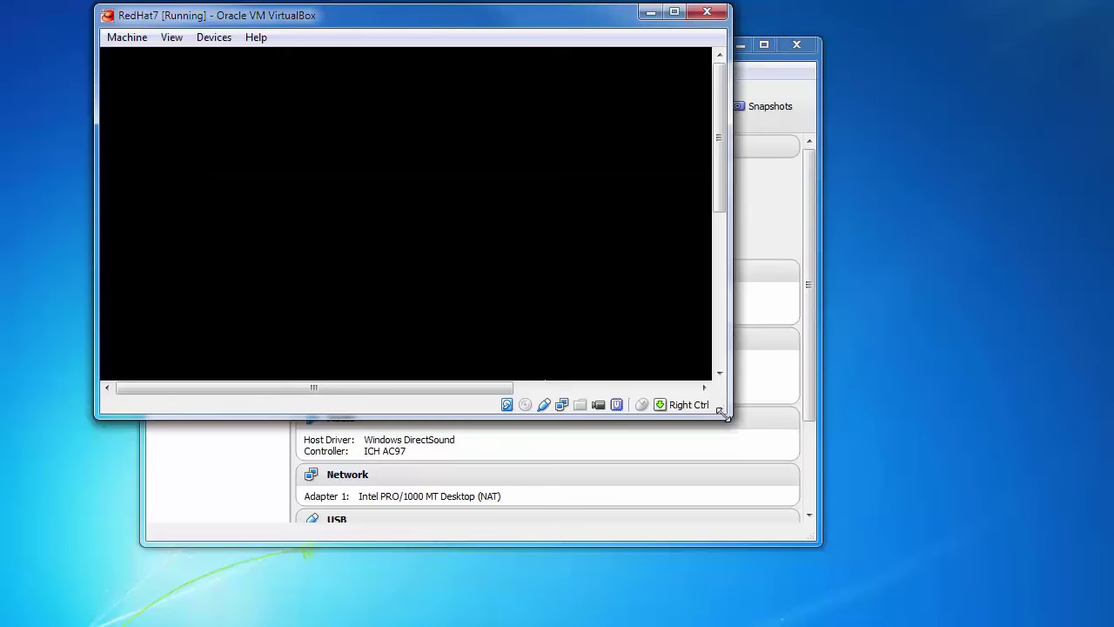
pyautogui.moveTo(723, 415); pyautogui.dragTo(1038, 600)
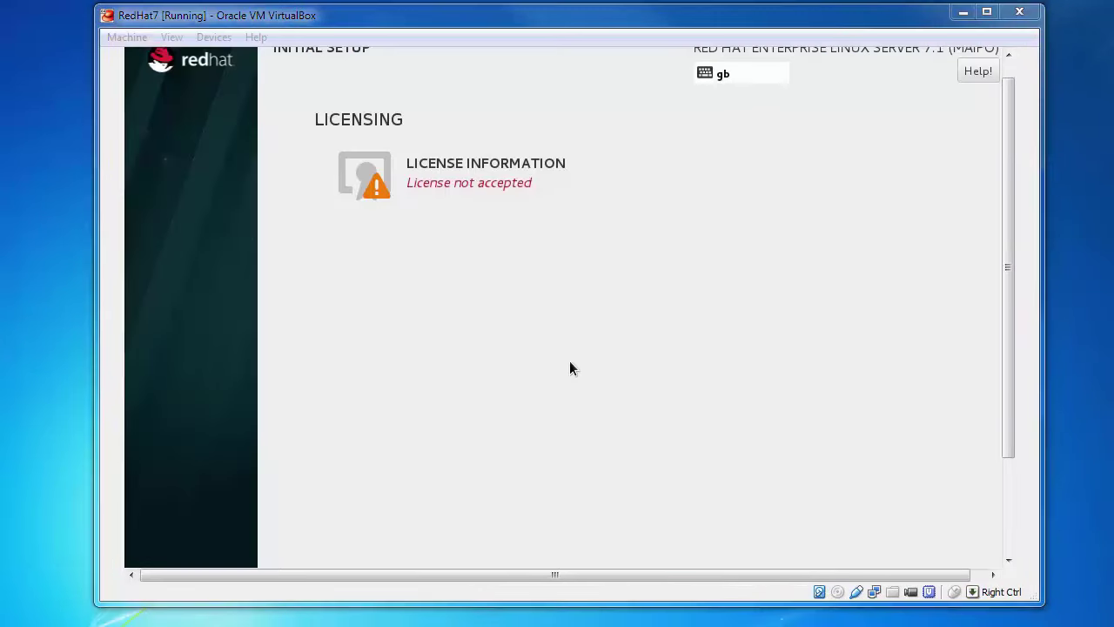
# - Tick 'I accept the license agreement' on the License Information page
pyautogui.moveTo(1009, 408)
pyautogui.mouseDown()
pyautogui.moveTo(1020, 509)
pyautogui.moveTo(1009, 397)
pyautogui.mouseUp()
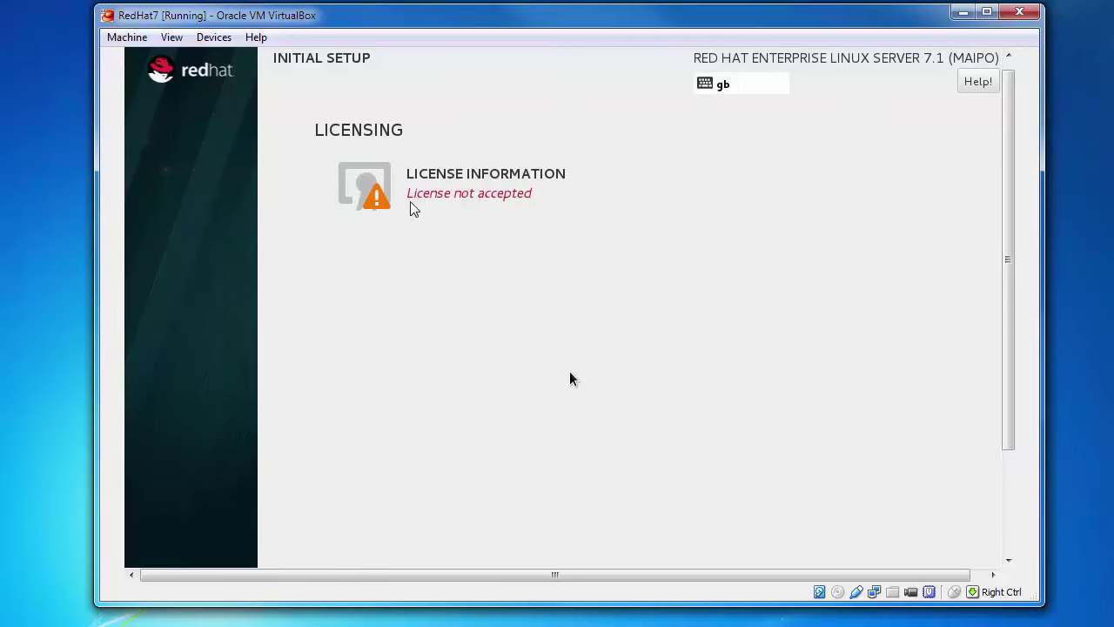
pyautogui.click(367, 187)
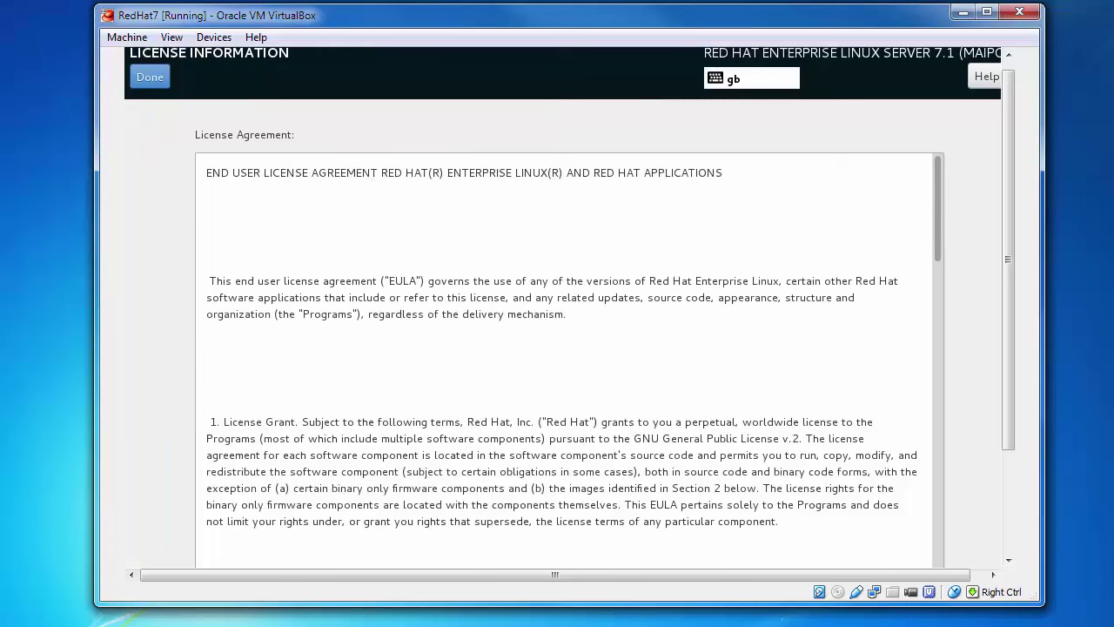
pyautogui.moveTo(1006, 232); pyautogui.dragTo(1002, 406)
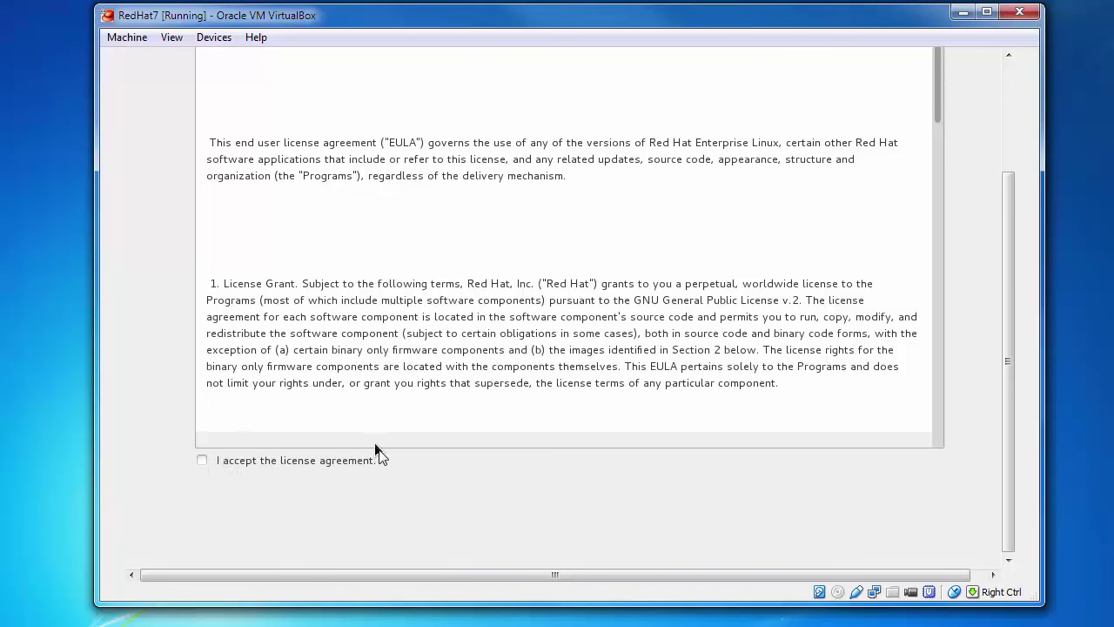
pyautogui.click(202, 461)
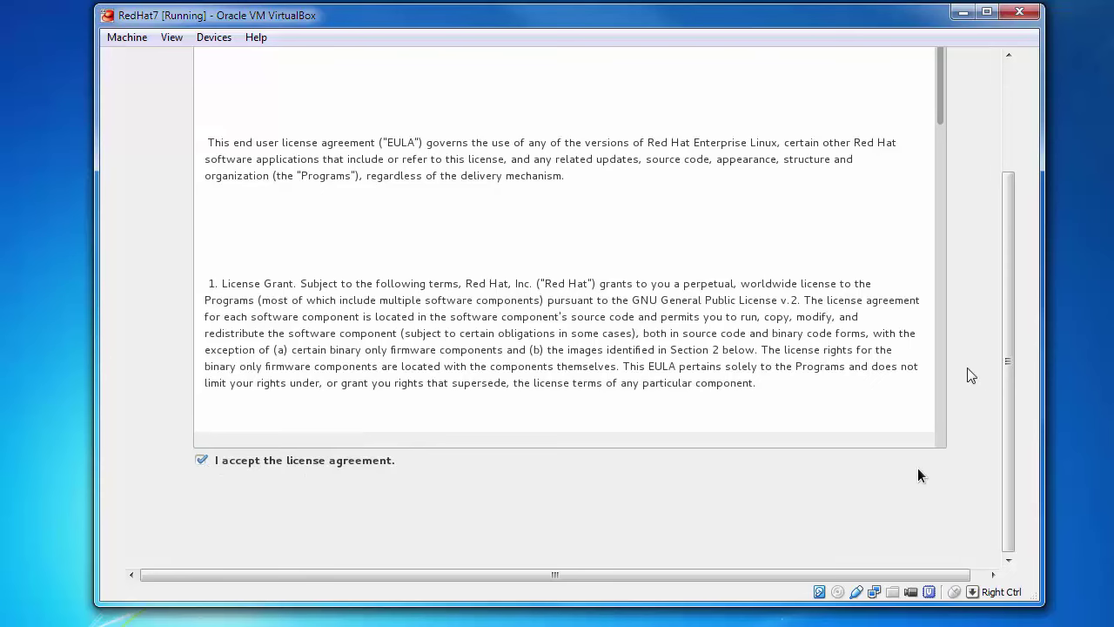
# - Return to Initial Setup with the license accepted and finish the configuration
pyautogui.moveTo(1007, 375); pyautogui.dragTo(1001, 242)
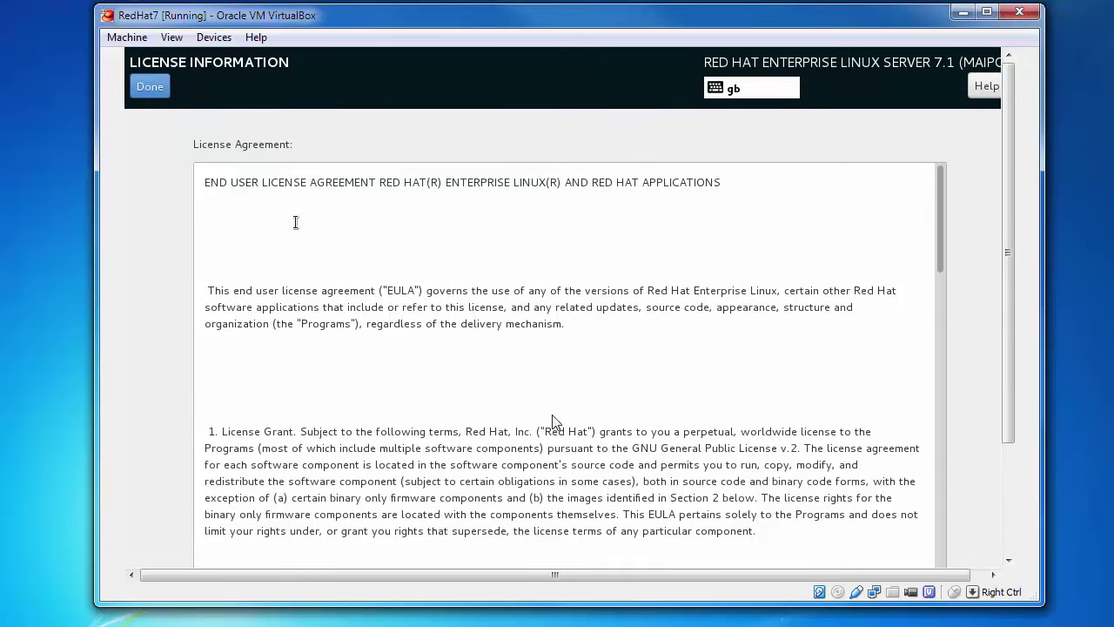
pyautogui.click(150, 87)
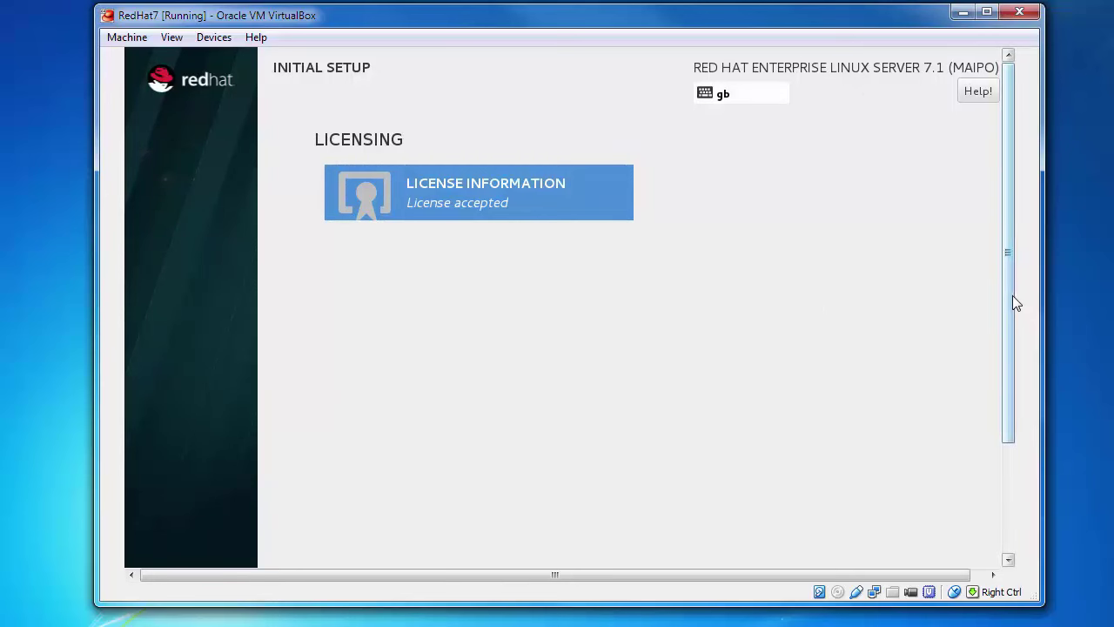
pyautogui.moveTo(1012, 298); pyautogui.dragTo(1022, 427)
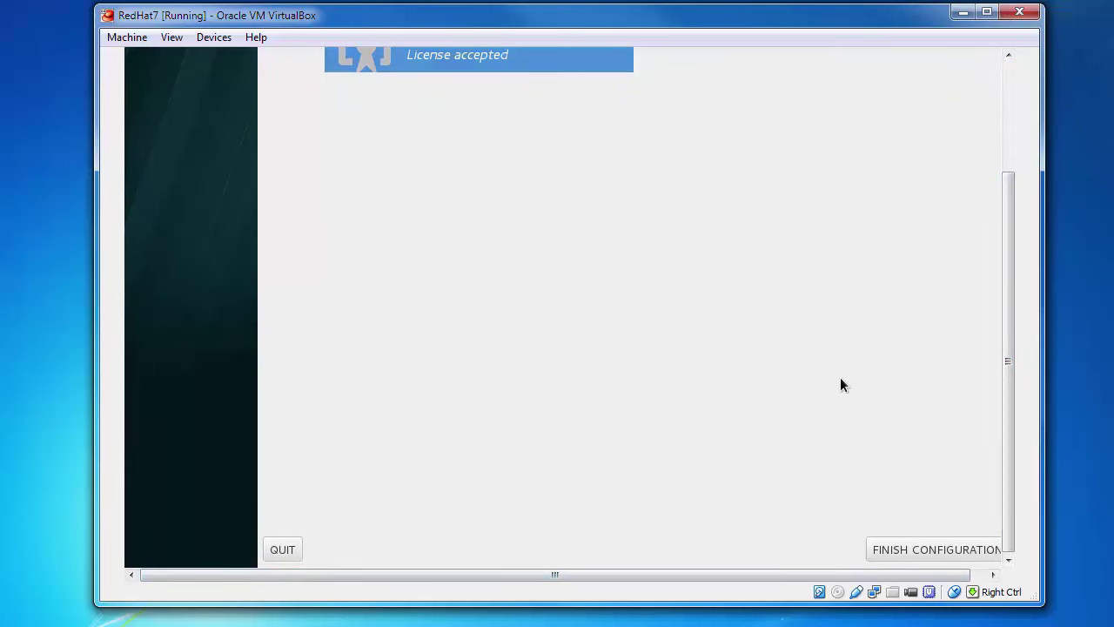
pyautogui.click(920, 542)
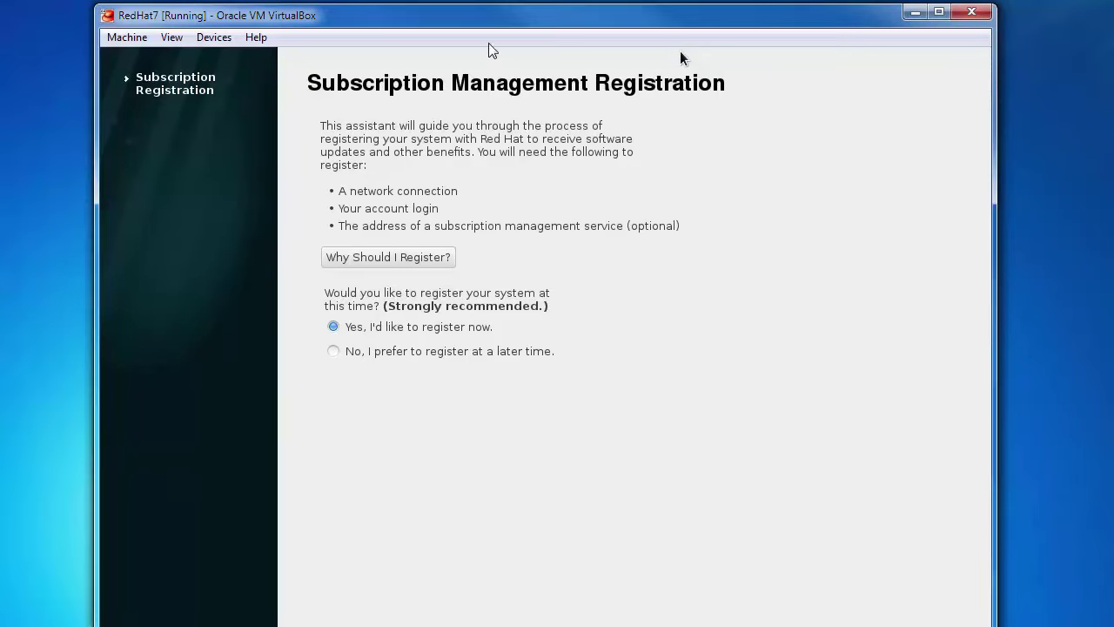
# - Choose 'No, I prefer to register at a later time' and move forward past registration
pyautogui.moveTo(485, 18)
pyautogui.mouseDown()
pyautogui.moveTo(495, 73)
pyautogui.moveTo(486, 23)
pyautogui.mouseUp()
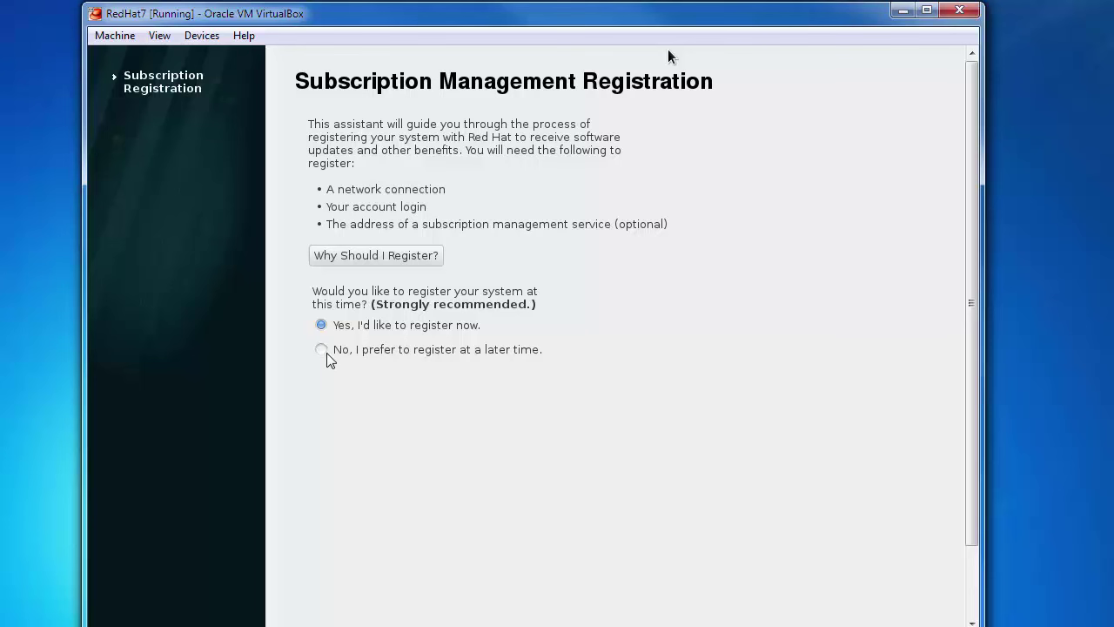
pyautogui.click(321, 349)
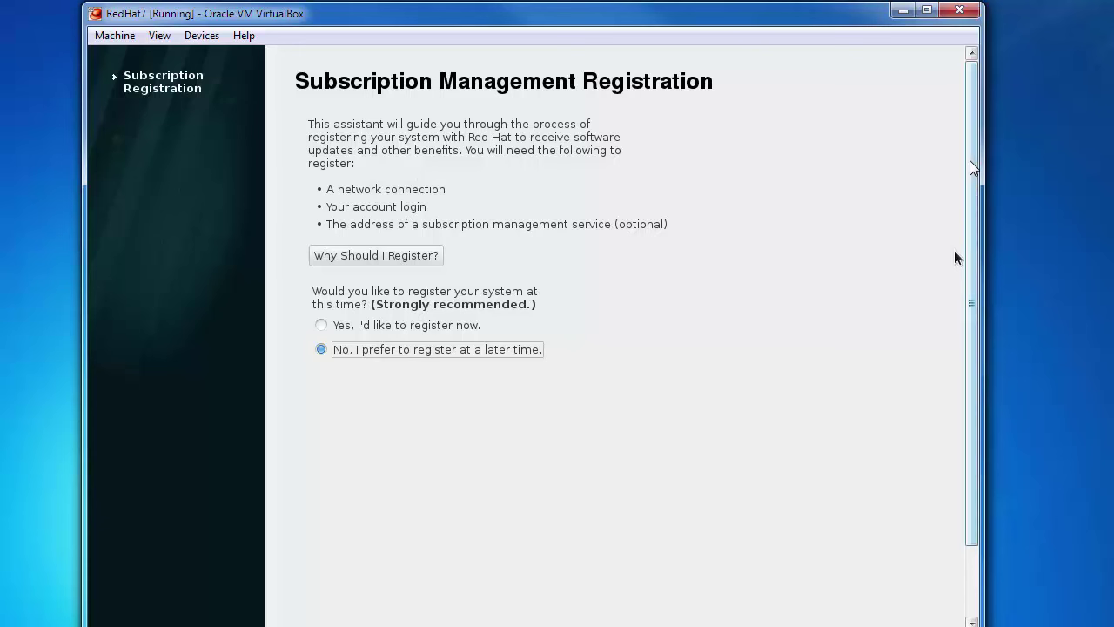
pyautogui.moveTo(969, 160); pyautogui.dragTo(984, 303)
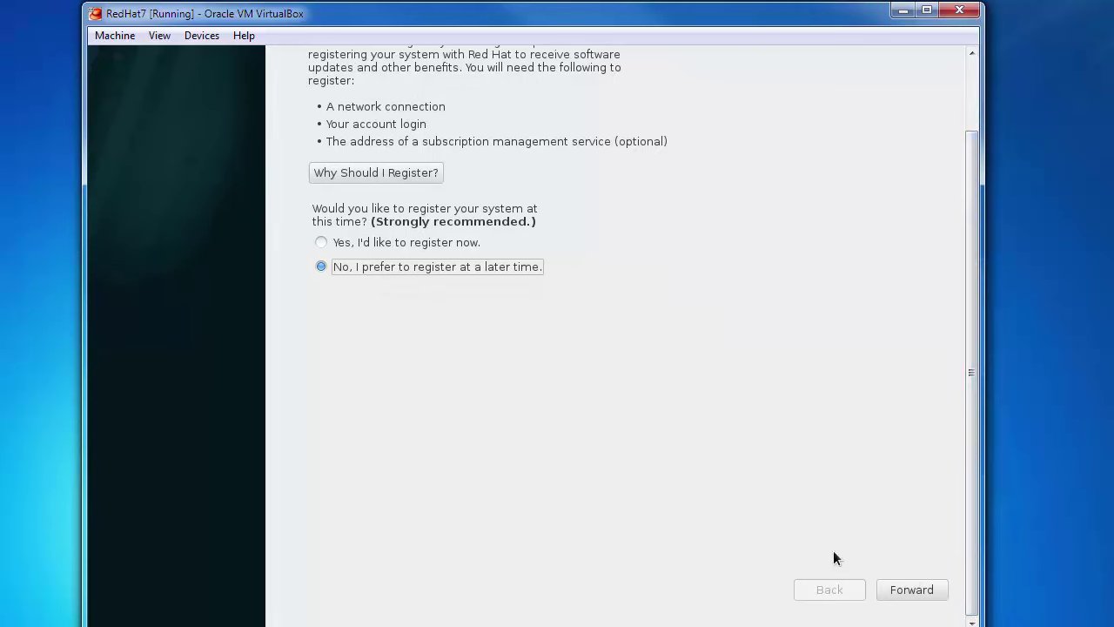
pyautogui.click(889, 582)
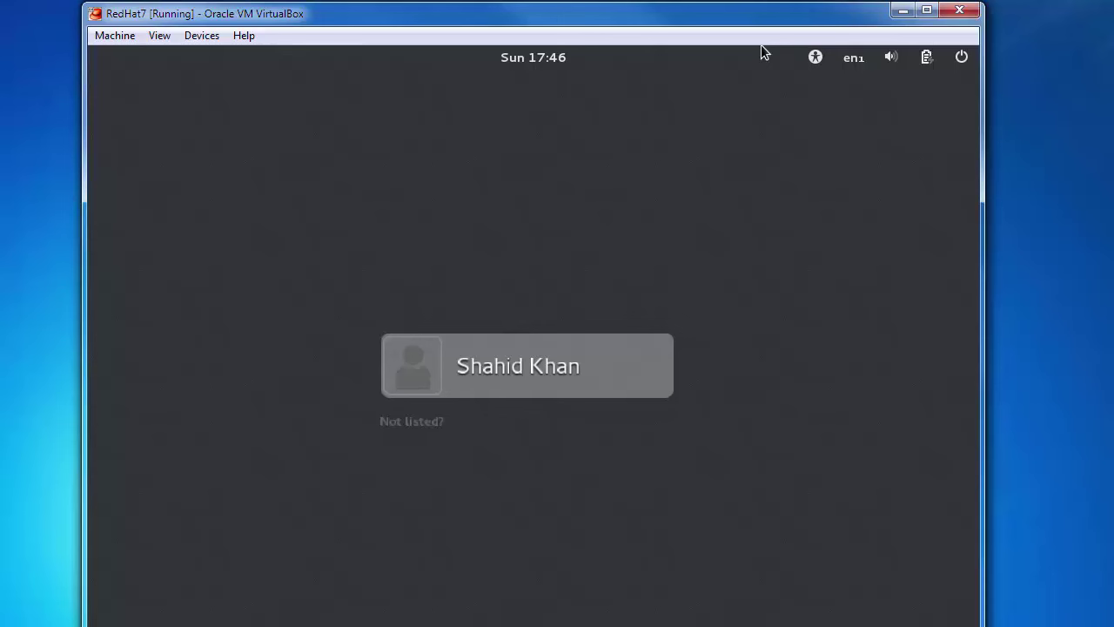
# - Sign in as the newly created user with its password, then adjust the VM window
pyautogui.moveTo(625, 3); pyautogui.dragTo(644, 17)
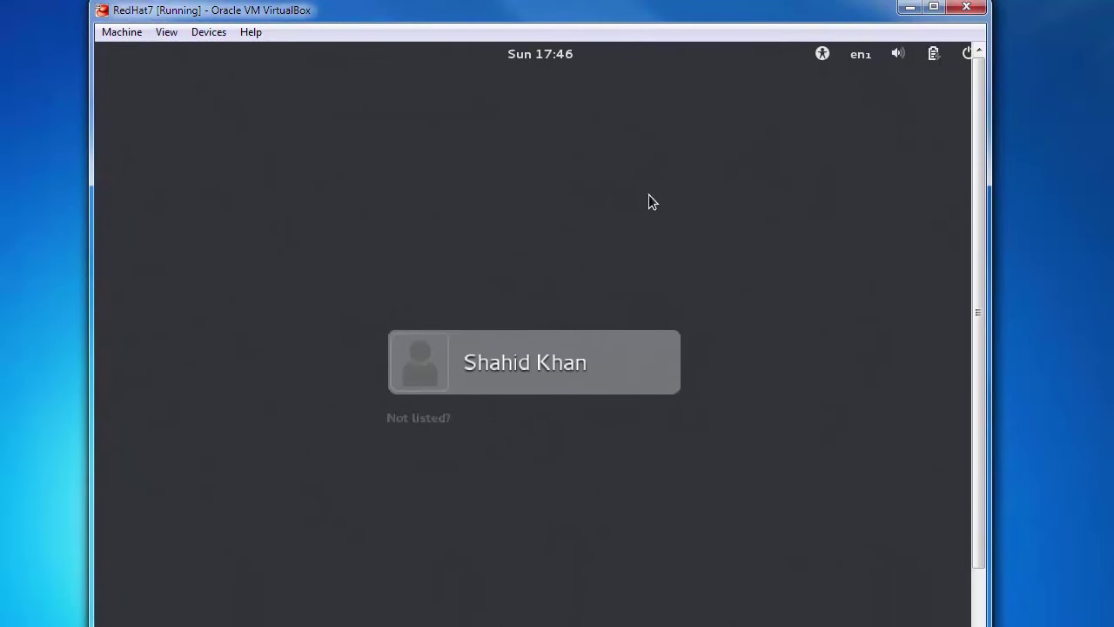
pyautogui.click(516, 362)
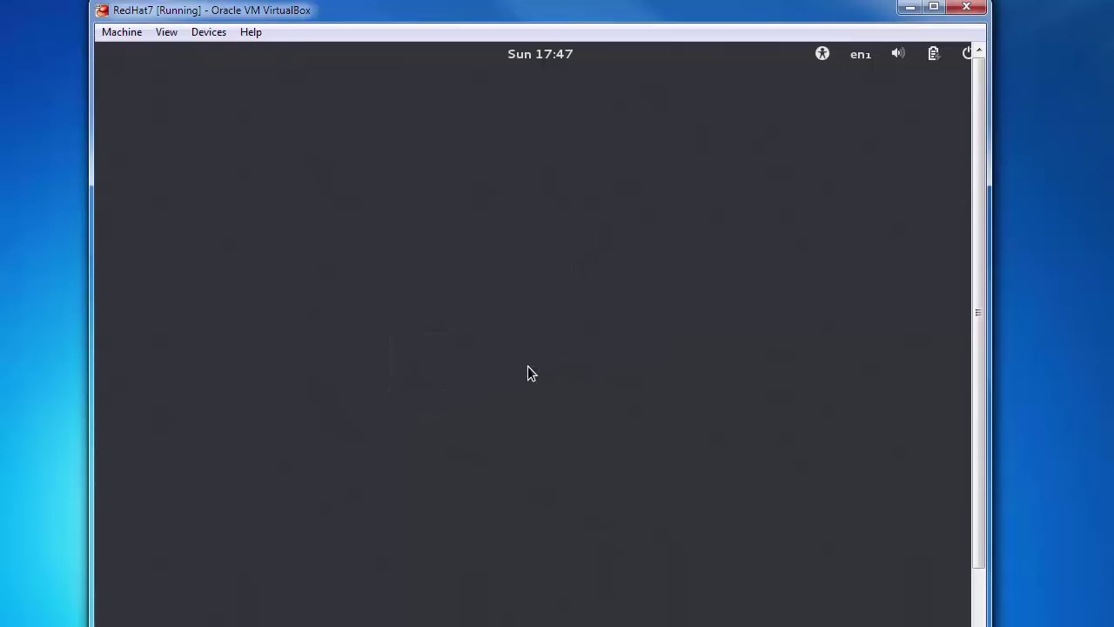
pyautogui.write('********')
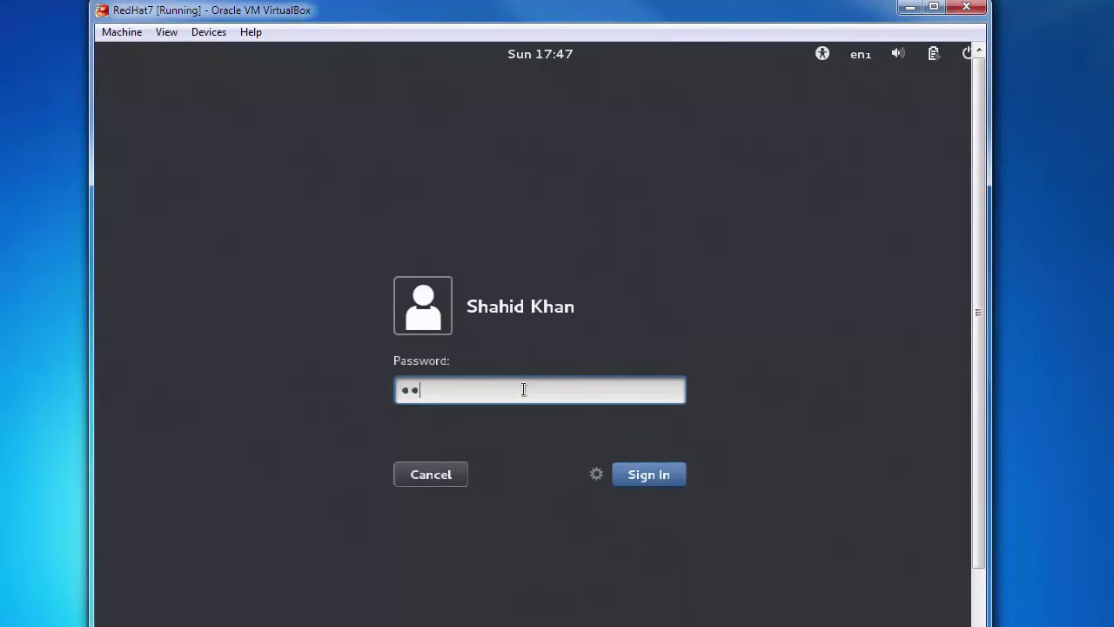
pyautogui.press('Return')
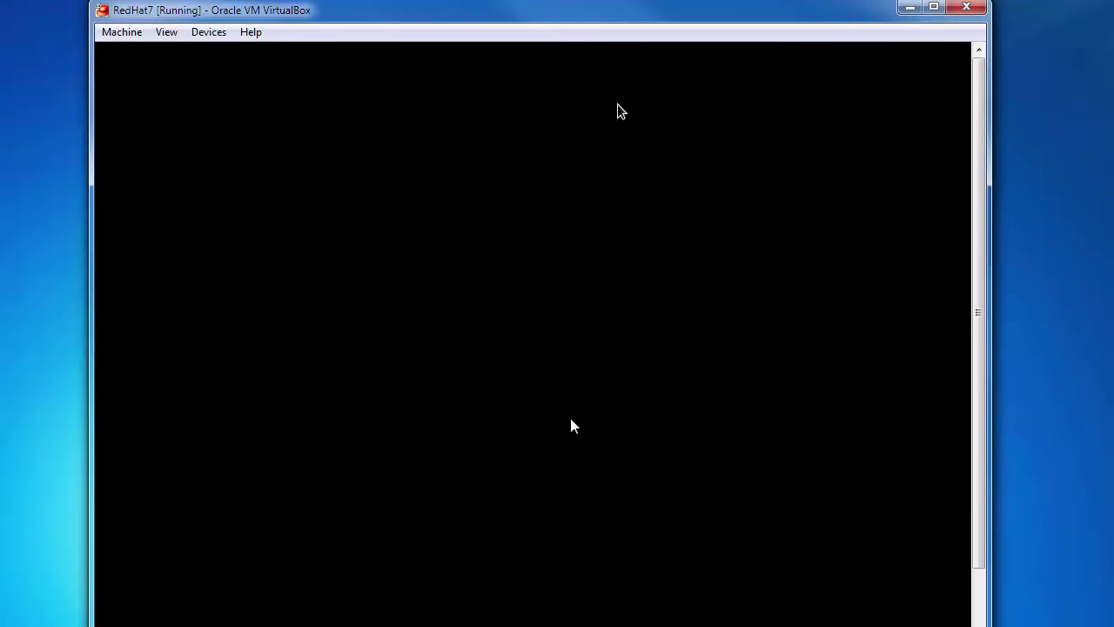
pyautogui.moveTo(592, 2); pyautogui.dragTo(594, 18)
pyautogui.moveTo(597, 19); pyautogui.dragTo(593, 12)
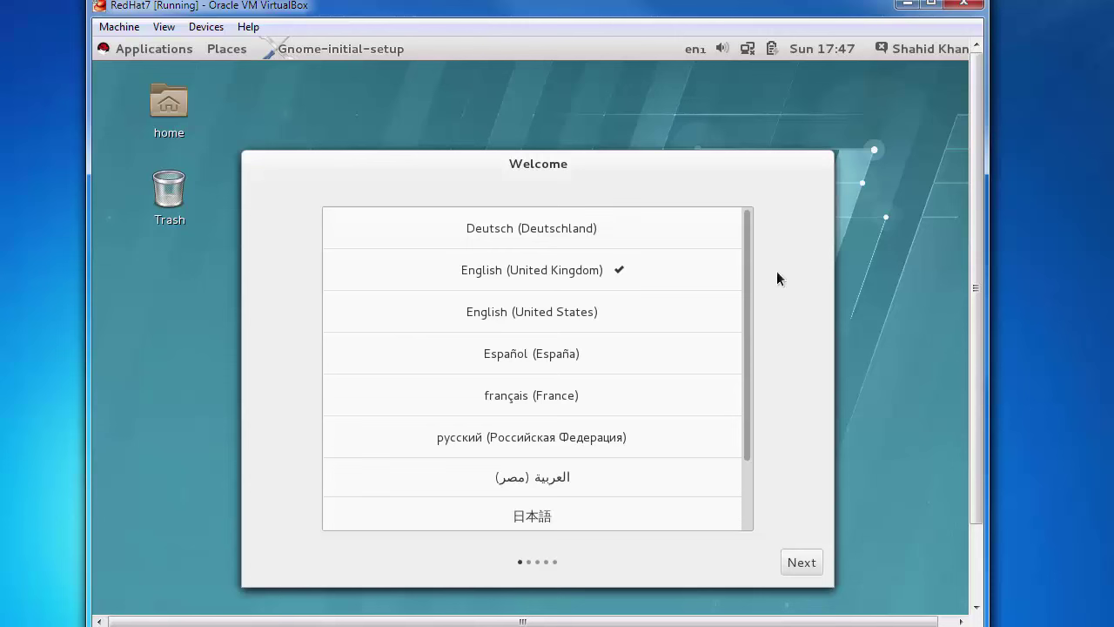
# - Finish GNOME first-login setup with English (United Kingdom) and close the Getting Started help window
pyautogui.moveTo(748, 305)
pyautogui.mouseDown()
pyautogui.moveTo(749, 317)
pyautogui.moveTo(748, 301)
pyautogui.mouseUp()
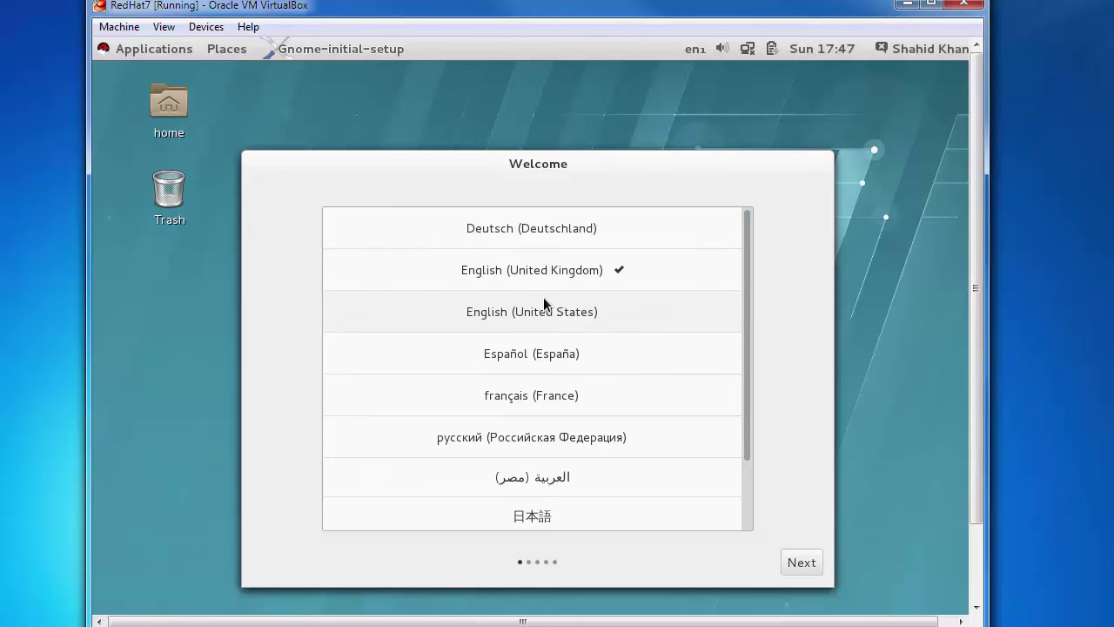
pyautogui.click(802, 562)
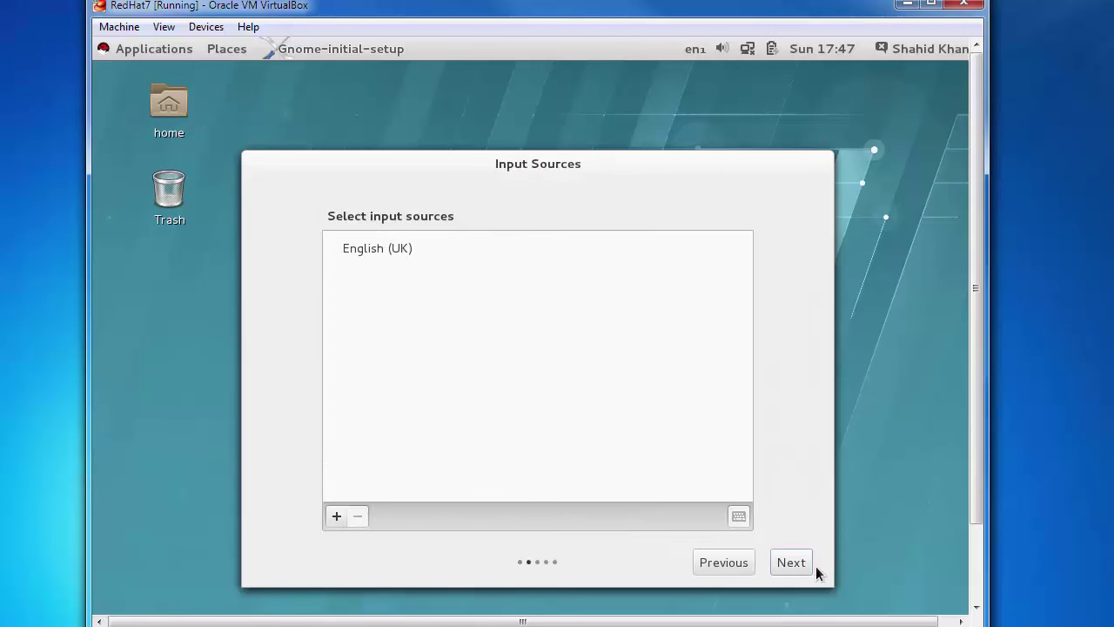
pyautogui.click(752, 570)
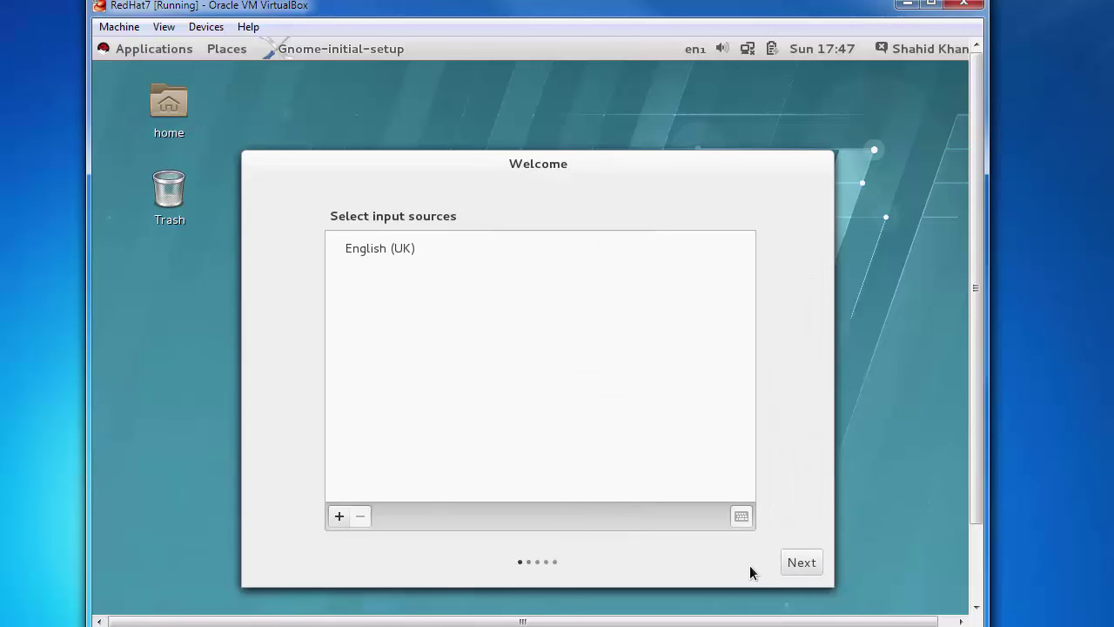
pyautogui.click(798, 561)
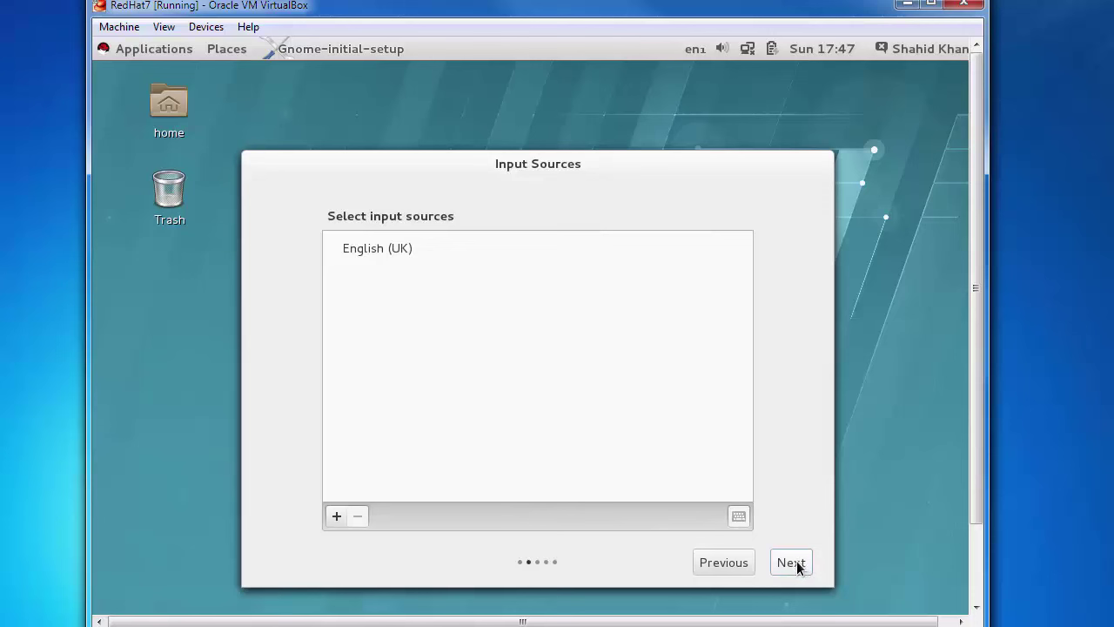
pyautogui.click(798, 562)
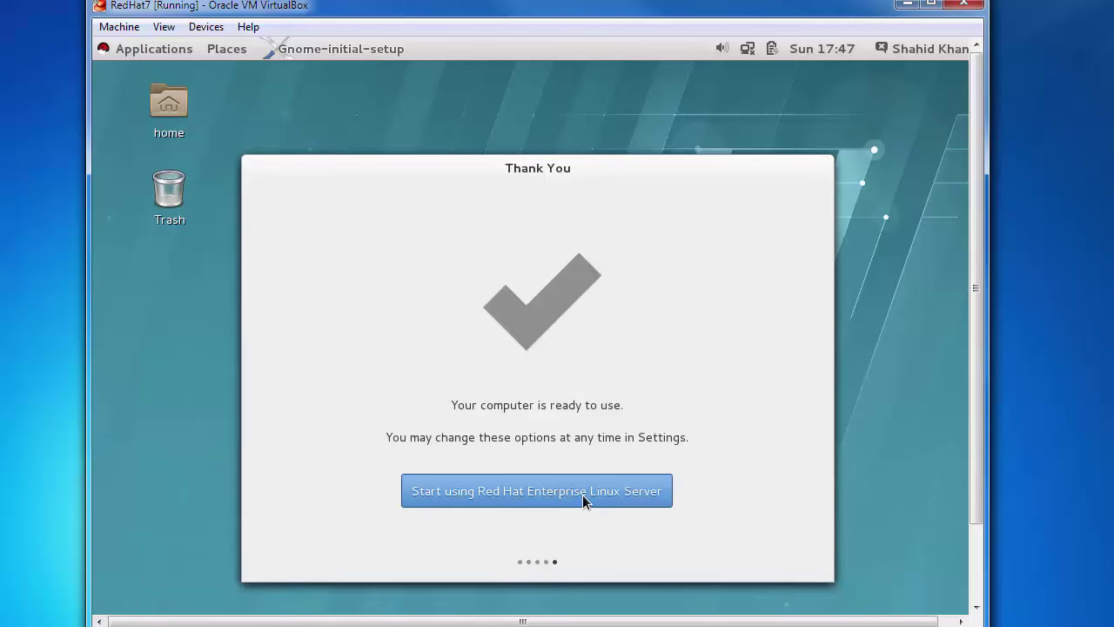
pyautogui.click(582, 495)
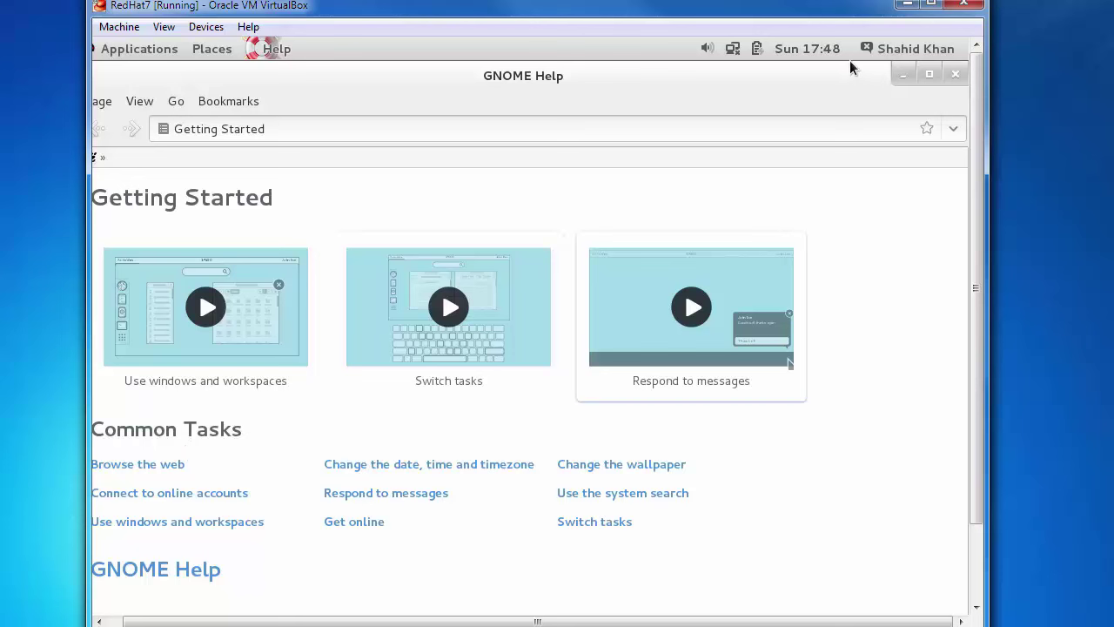
pyautogui.click(956, 75)
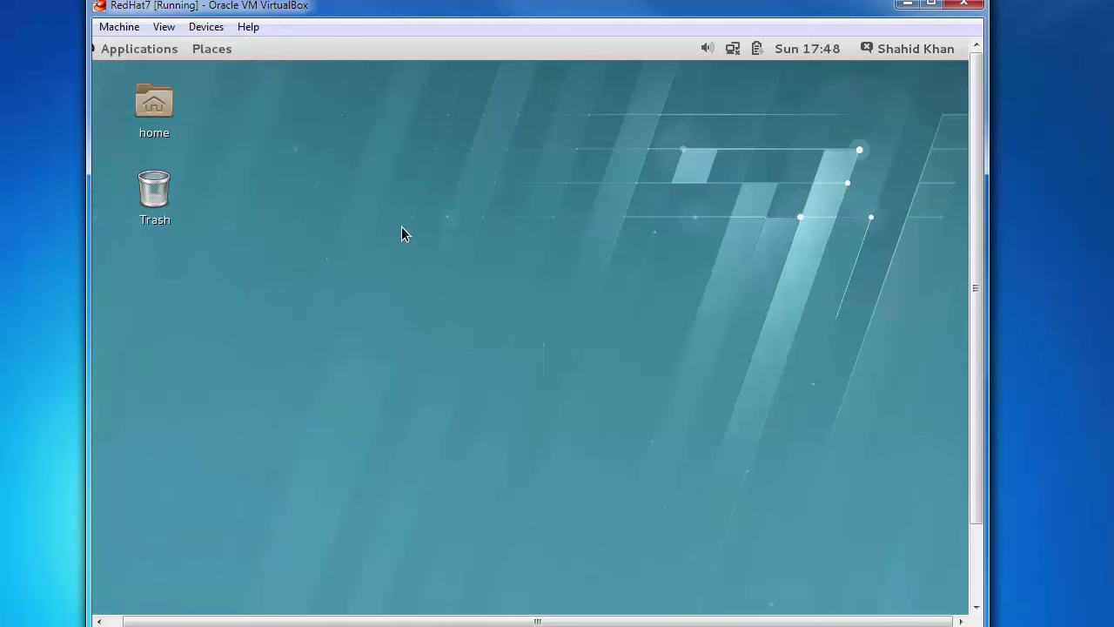